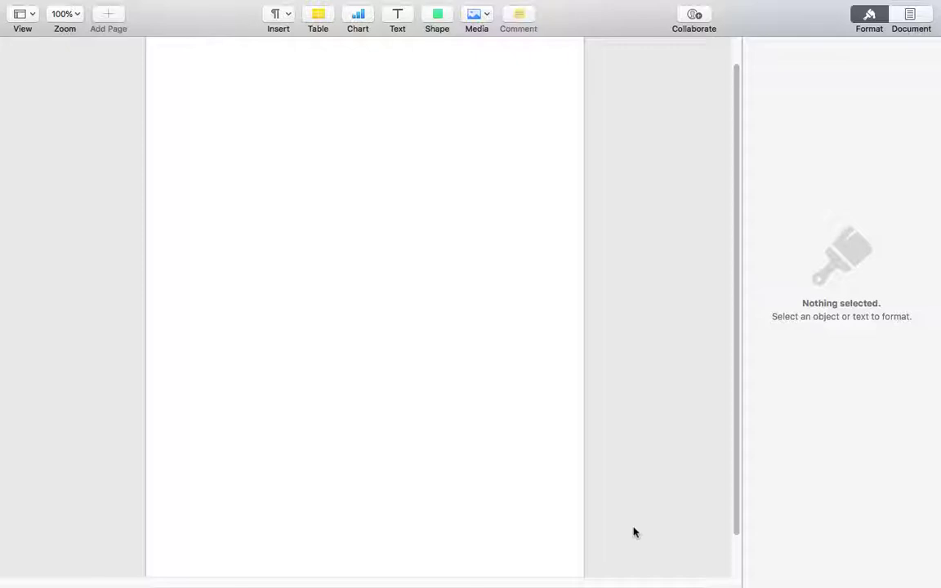
# Draw a closed spiky speech burst about 9.5 by 7 cm with the Pen tool, with a longer spike as its lower-left tail.
pyautogui.click(438, 22)
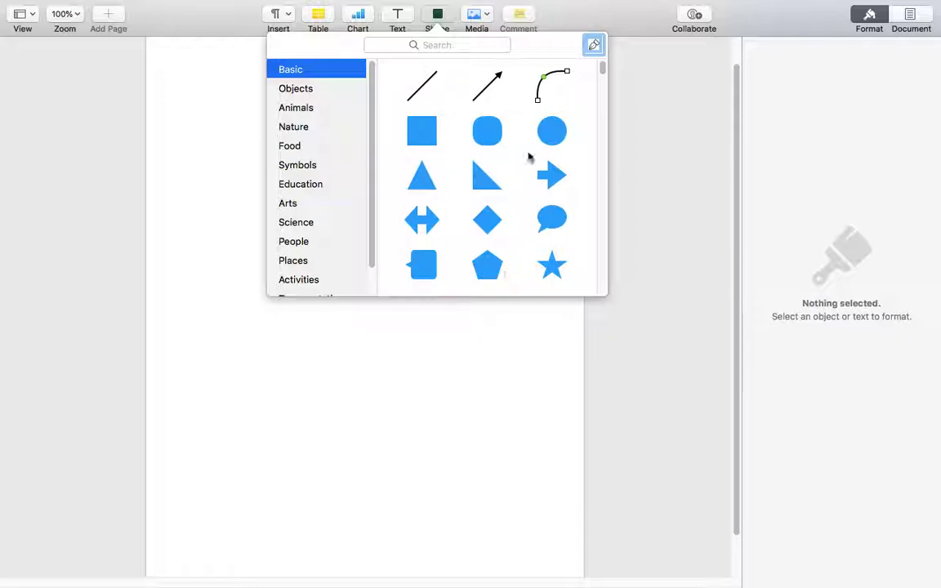
pyautogui.click(594, 47)
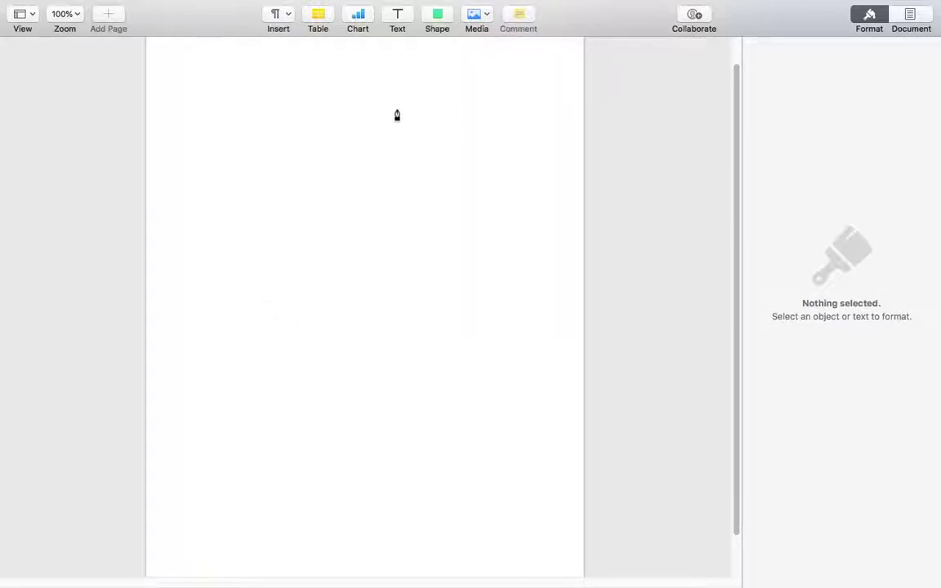
pyautogui.click(251, 148)
pyautogui.doubleClick(281, 155)
pyautogui.click(282, 127)
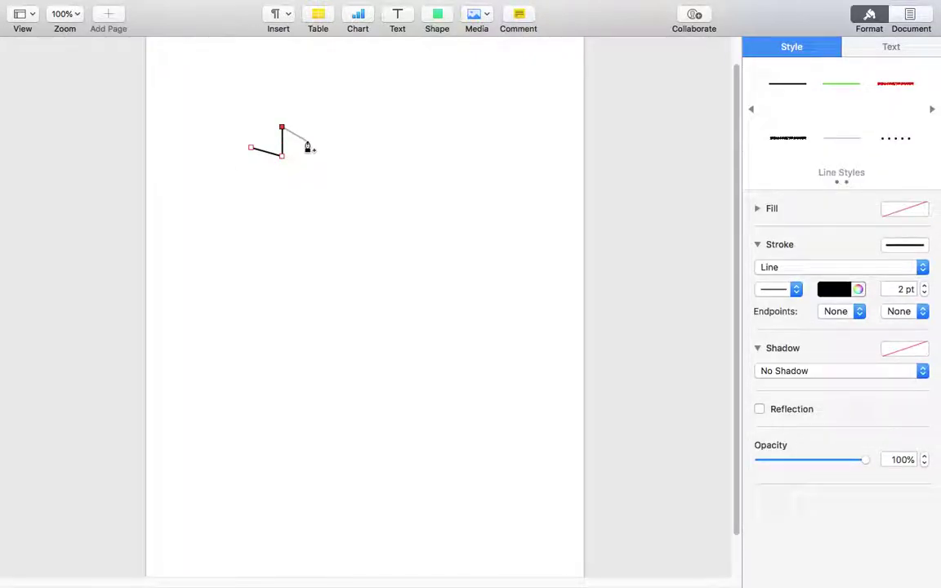
pyautogui.click(307, 141)
pyautogui.click(323, 113)
pyautogui.click(341, 129)
pyautogui.click(362, 114)
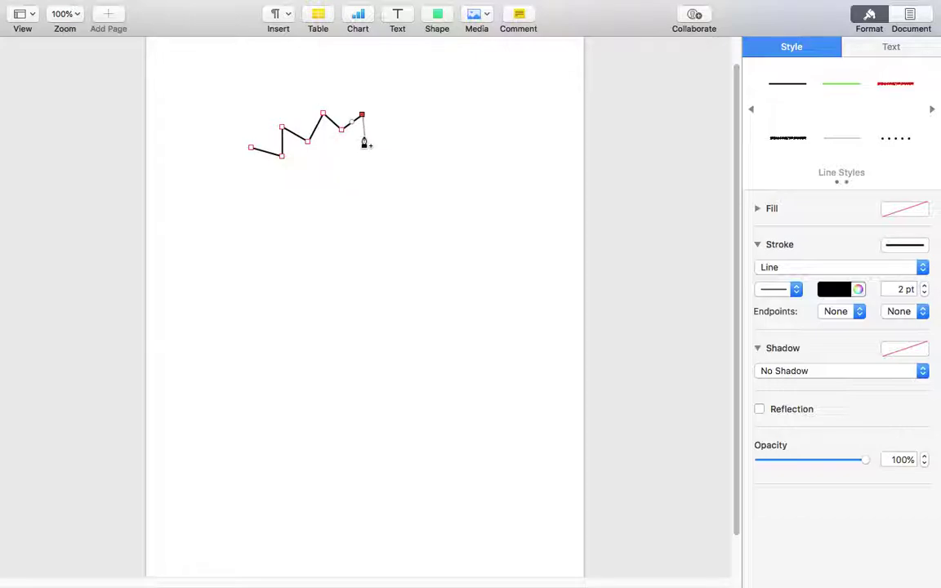
pyautogui.click(364, 138)
pyautogui.click(395, 142)
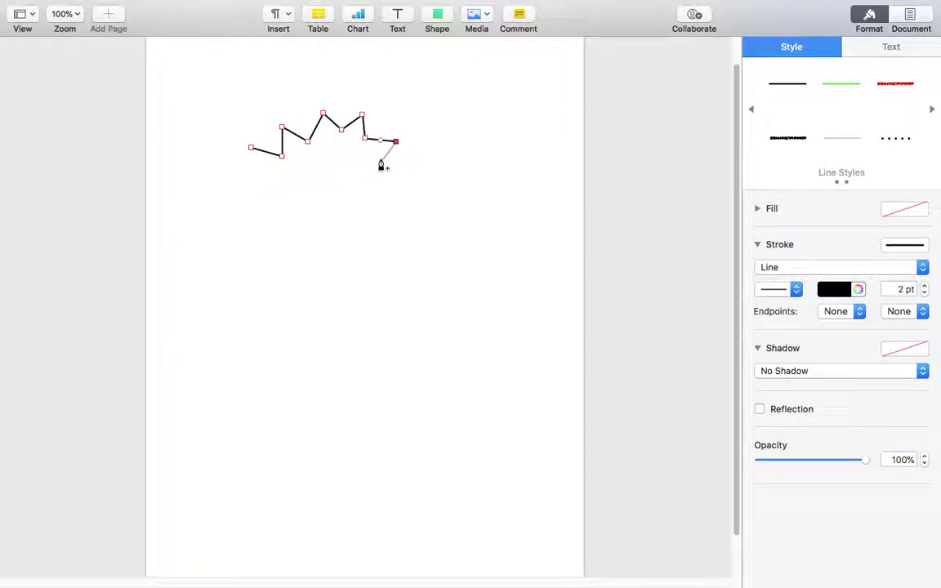
pyautogui.click(381, 161)
pyautogui.click(403, 182)
pyautogui.click(378, 190)
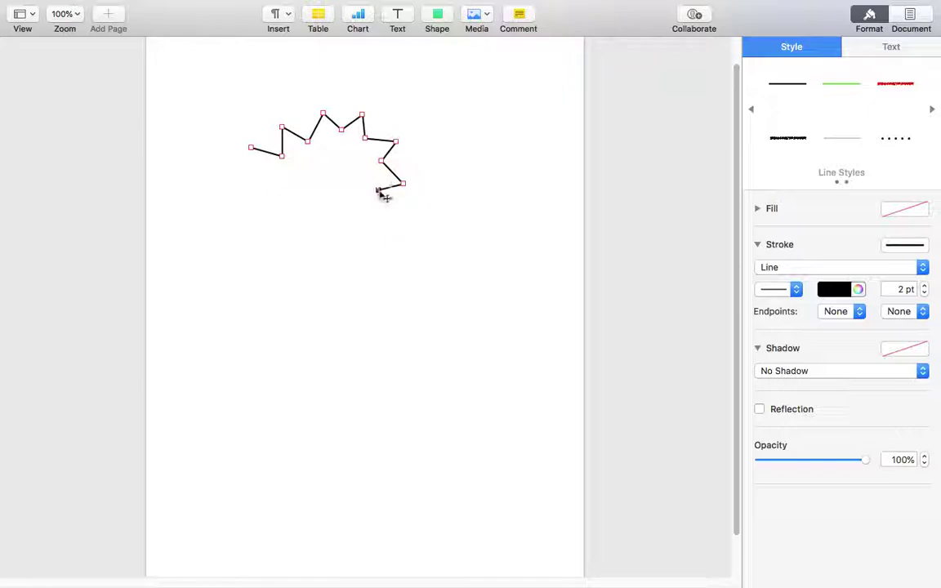
pyautogui.click(390, 214)
pyautogui.click(363, 214)
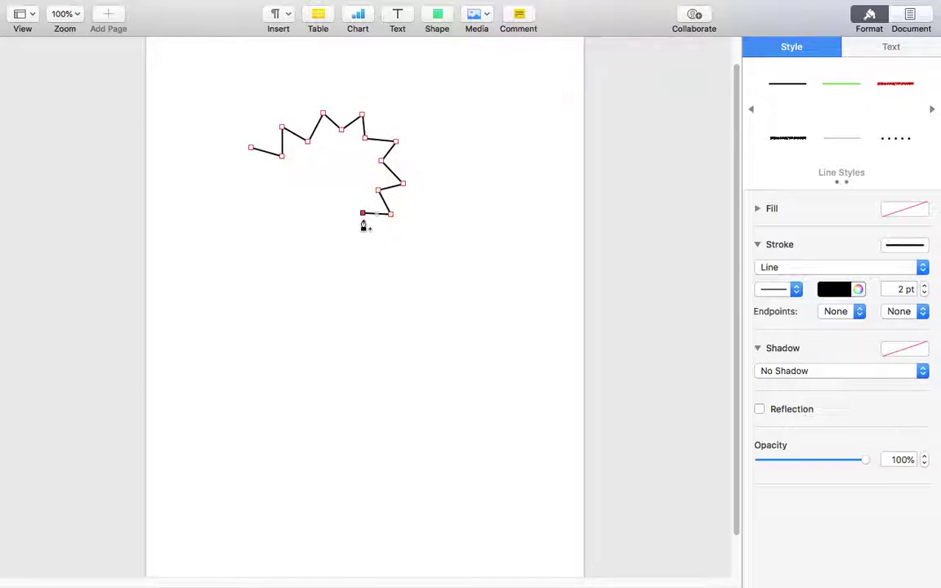
pyautogui.click(366, 236)
pyautogui.click(338, 229)
pyautogui.click(336, 254)
pyautogui.click(319, 239)
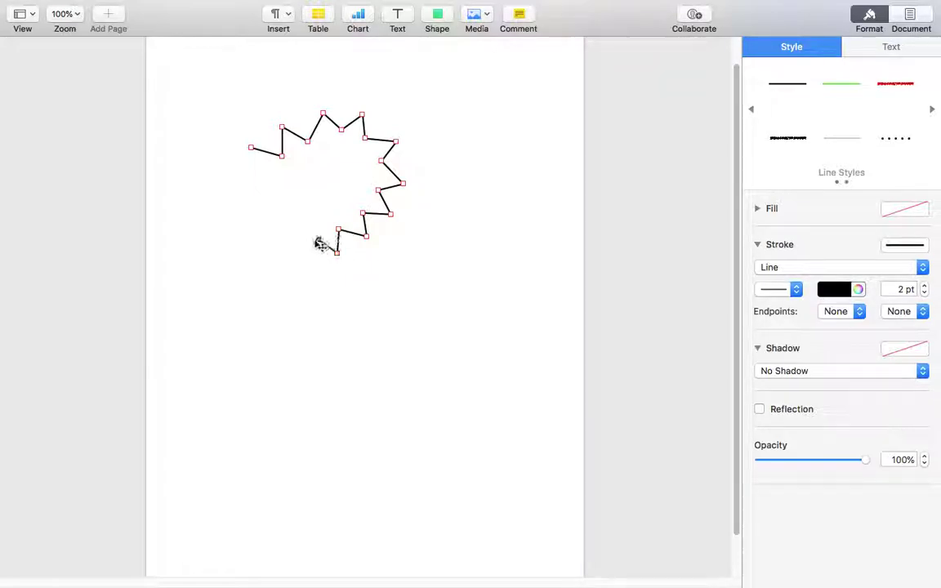
pyautogui.click(307, 258)
pyautogui.click(294, 240)
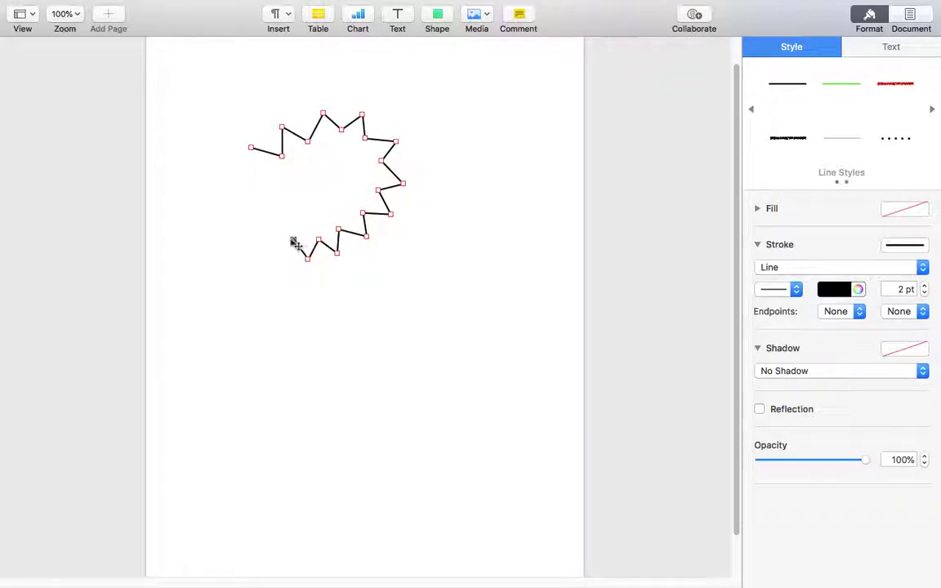
pyautogui.click(270, 254)
pyautogui.click(276, 226)
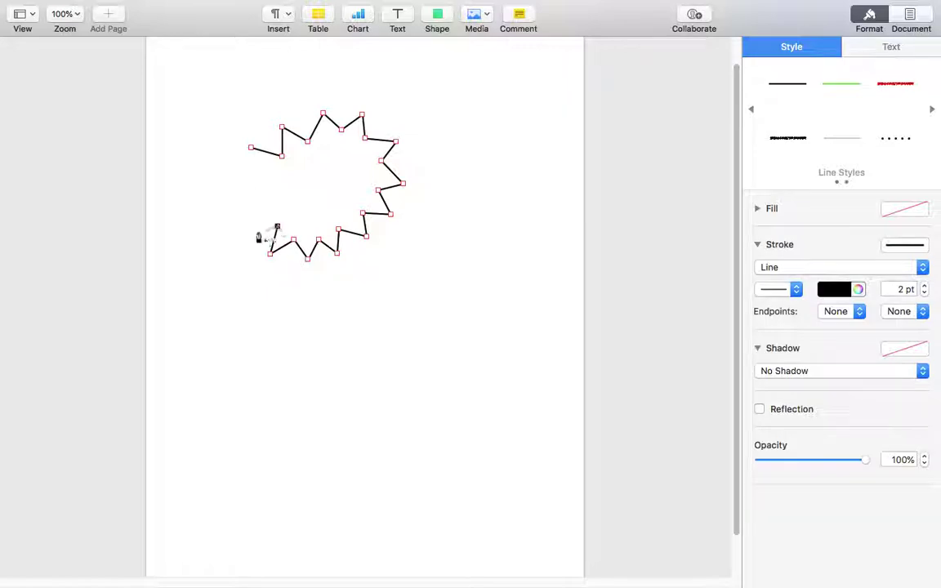
pyautogui.click(205, 244)
pyautogui.click(261, 208)
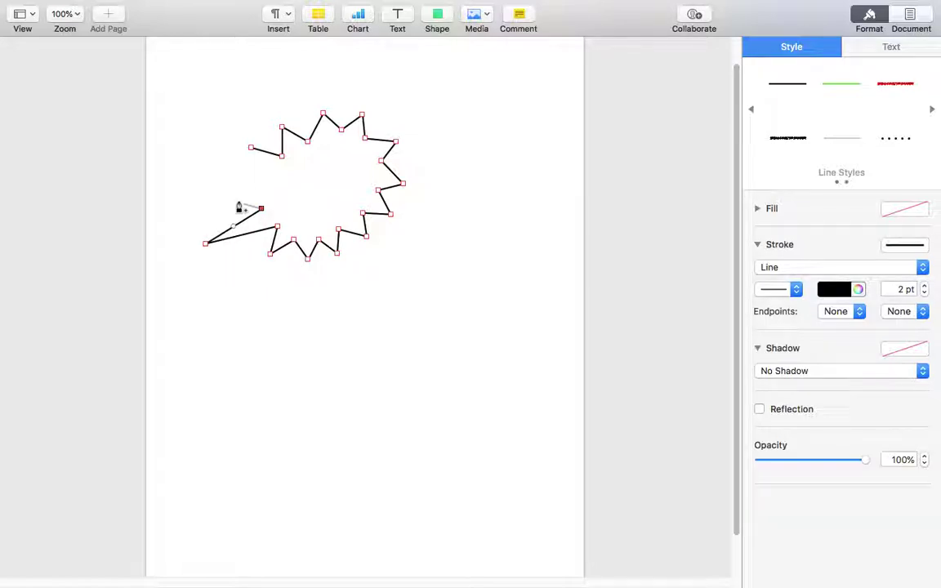
pyautogui.click(222, 196)
pyautogui.click(261, 184)
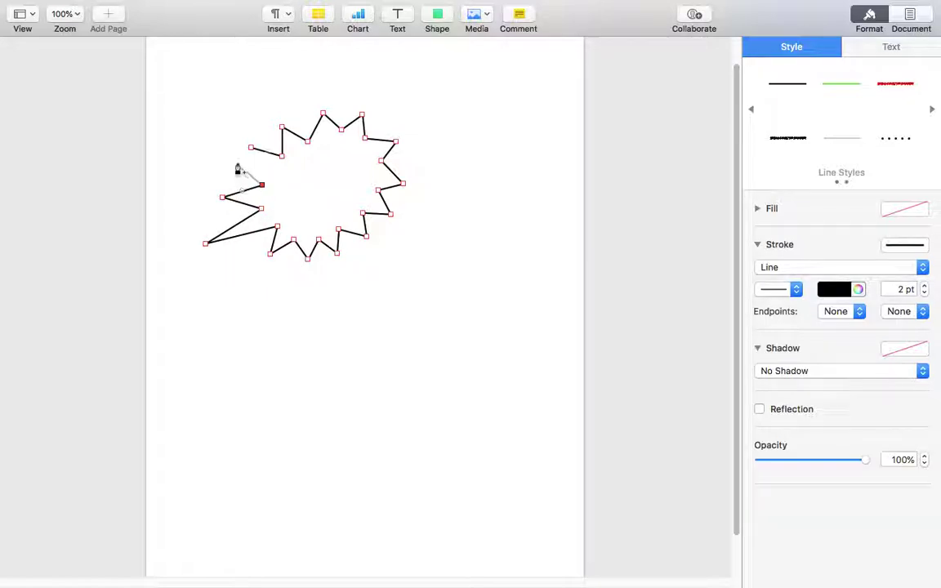
pyautogui.click(236, 165)
pyautogui.click(258, 163)
pyautogui.click(252, 149)
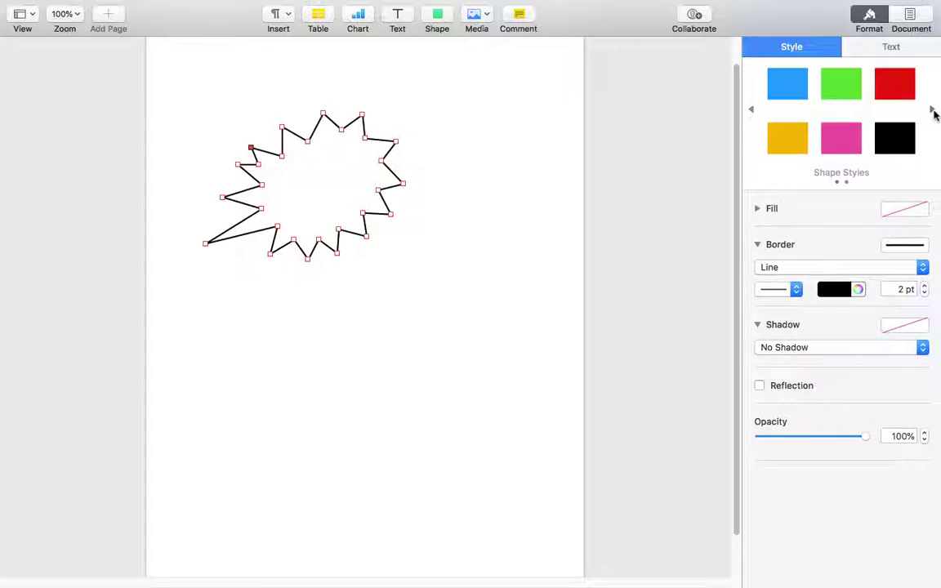
# Fill the spiky burst with dark gray and give it the rough dry-brush border style.
pyautogui.click(917, 211)
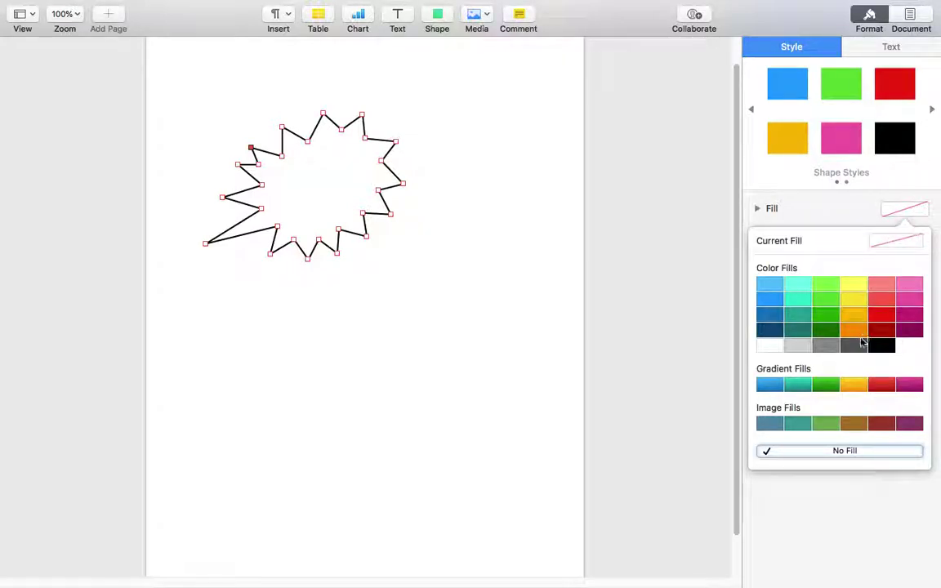
pyautogui.click(858, 347)
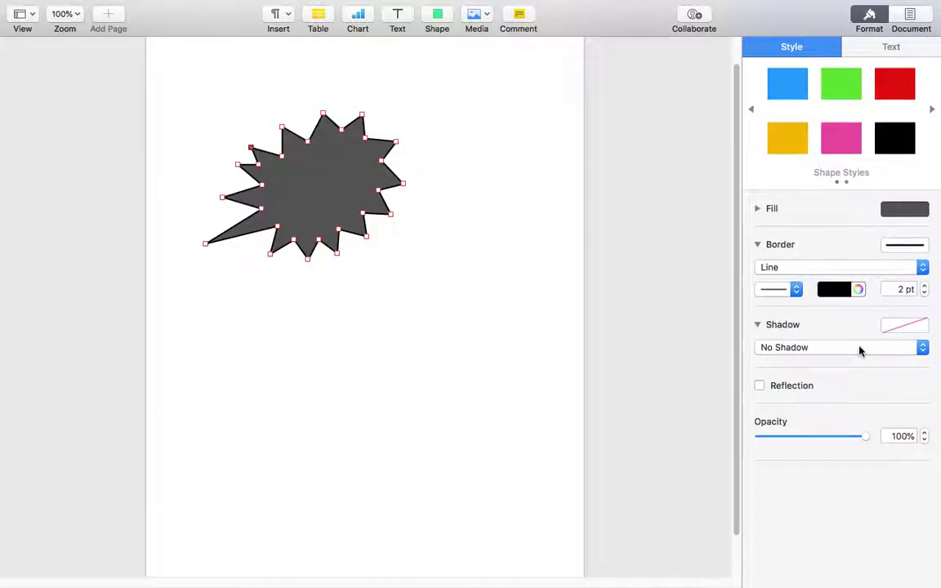
pyautogui.click(900, 254)
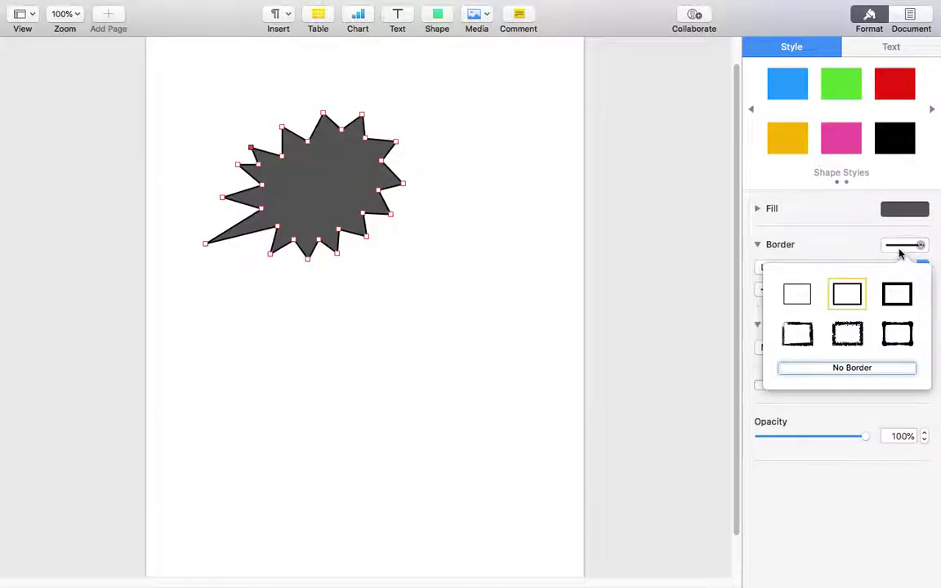
pyautogui.click(798, 335)
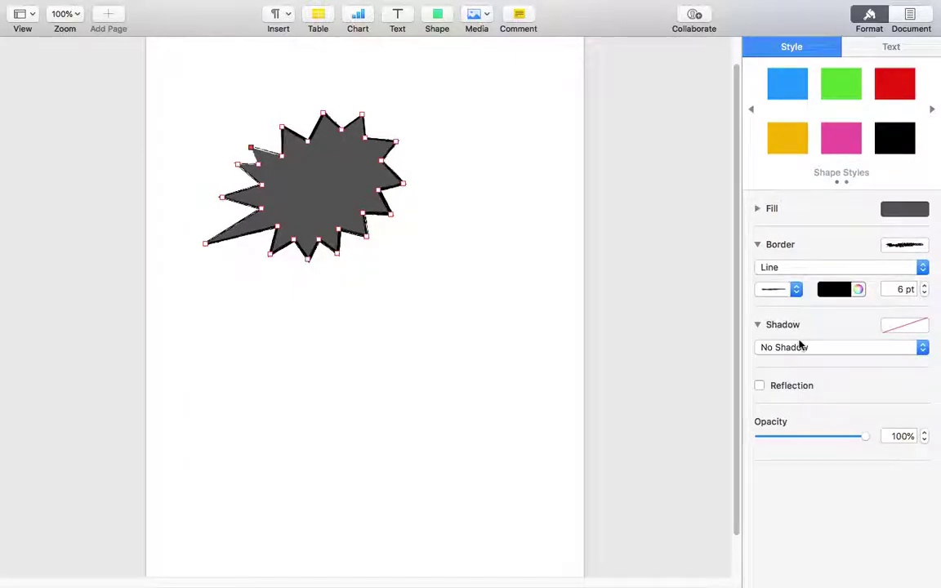
# Increase the burst's border width to 10 pt and color the border dark gray.
pyautogui.click(923, 286)
pyautogui.click(924, 286)
pyautogui.click(923, 286)
pyautogui.click(923, 286)
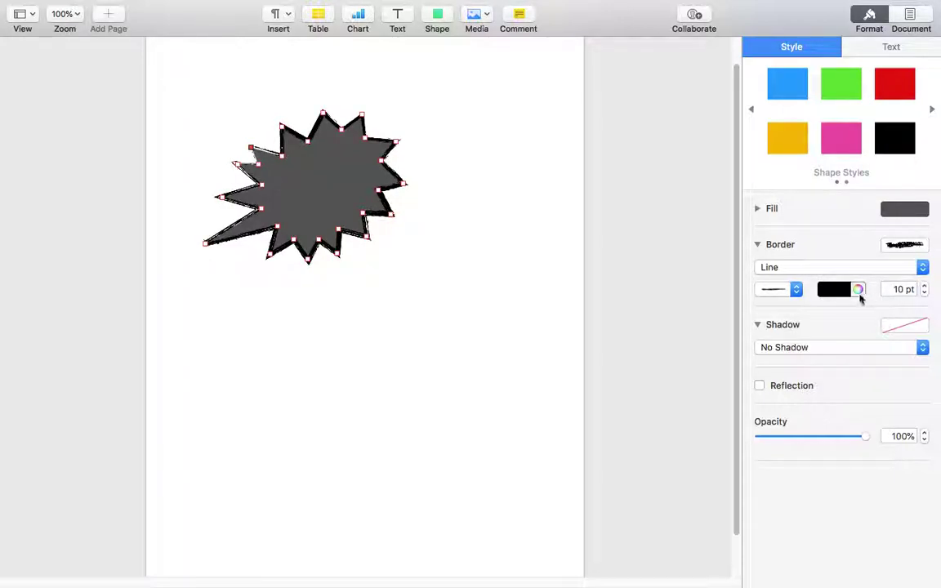
pyautogui.click(837, 293)
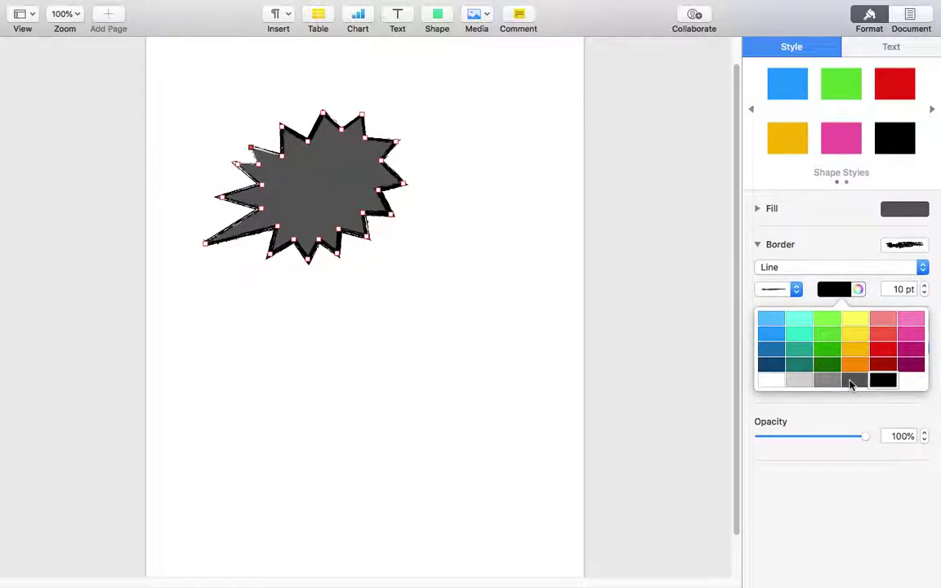
pyautogui.click(854, 381)
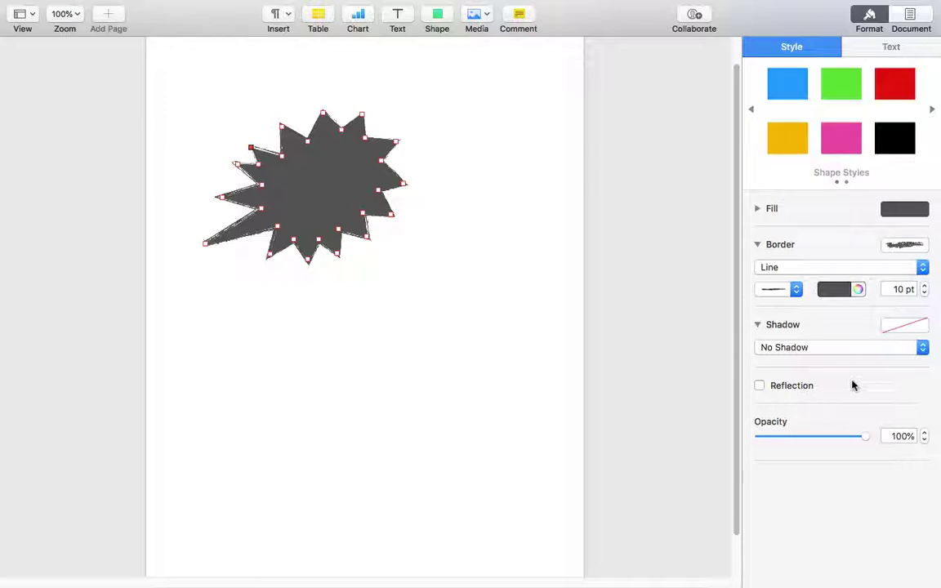
# Apply a Drop Shadow to the burst with a blur of 29 pt, leaving the shape deselected.
pyautogui.click(842, 351)
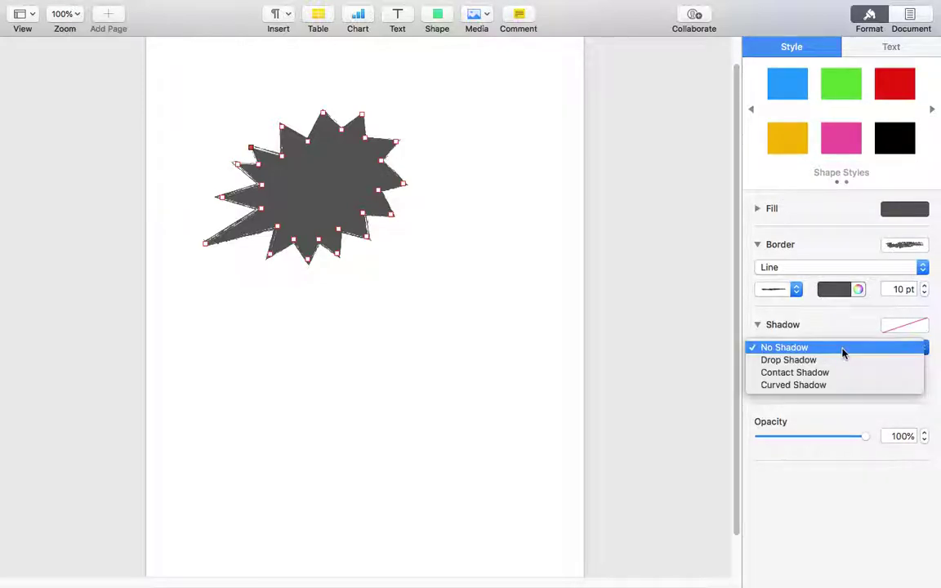
pyautogui.click(823, 360)
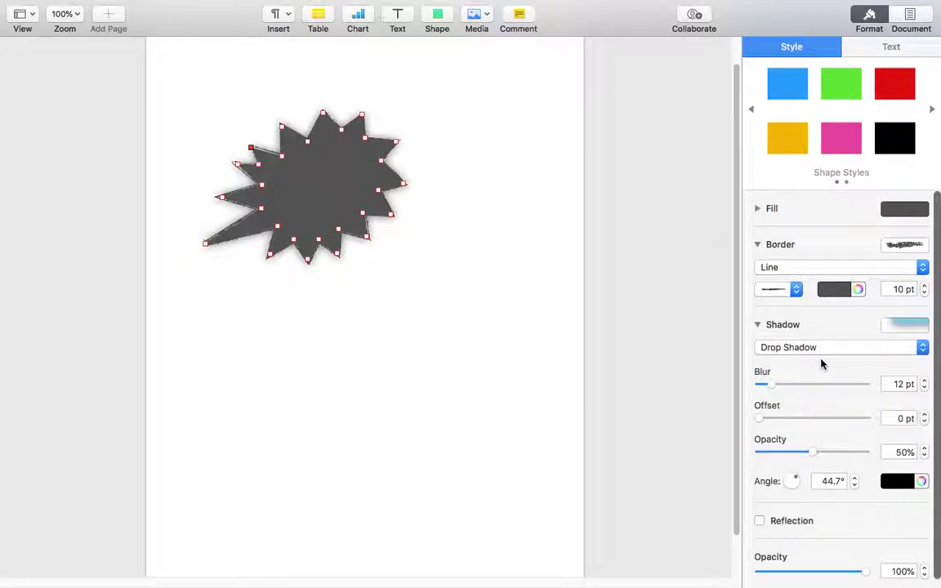
pyautogui.moveTo(775, 389); pyautogui.dragTo(792, 389)
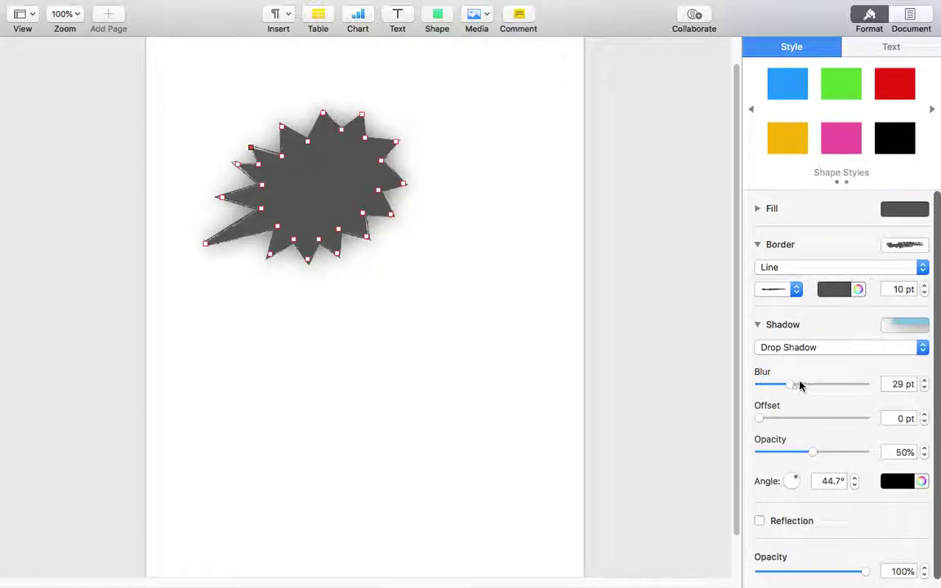
pyautogui.click(499, 311)
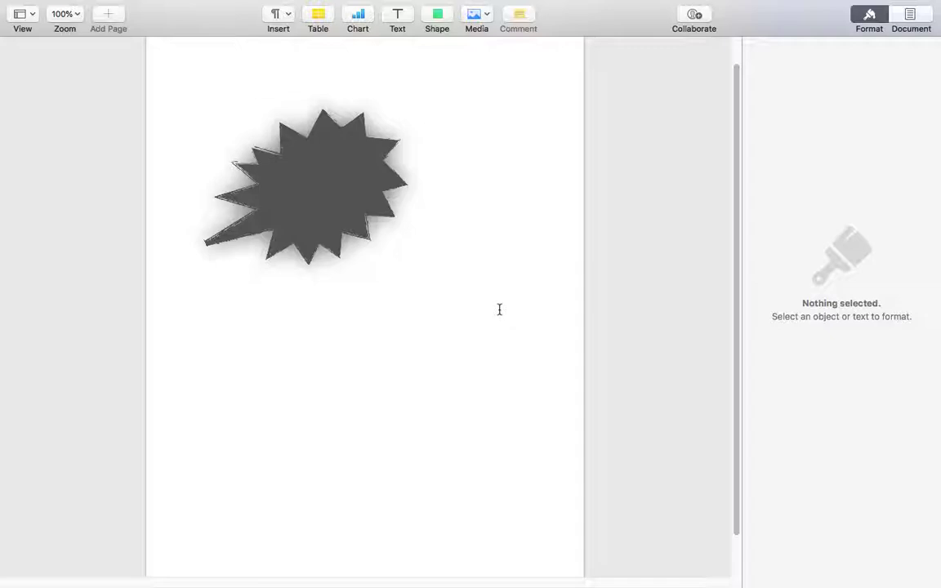
# Duplicate the dark gray burst and place the copy slightly down and to the right, at X 3.21 cm and Y 5.51 cm.
pyautogui.click(335, 223)
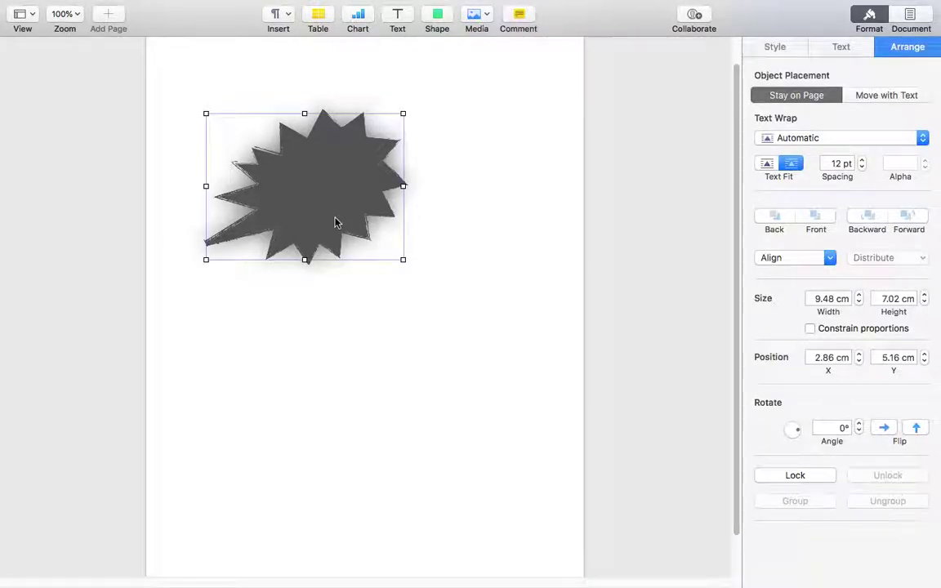
pyautogui.hotkey('shift', 'Right')
pyautogui.hotkey('shift', 'Down')
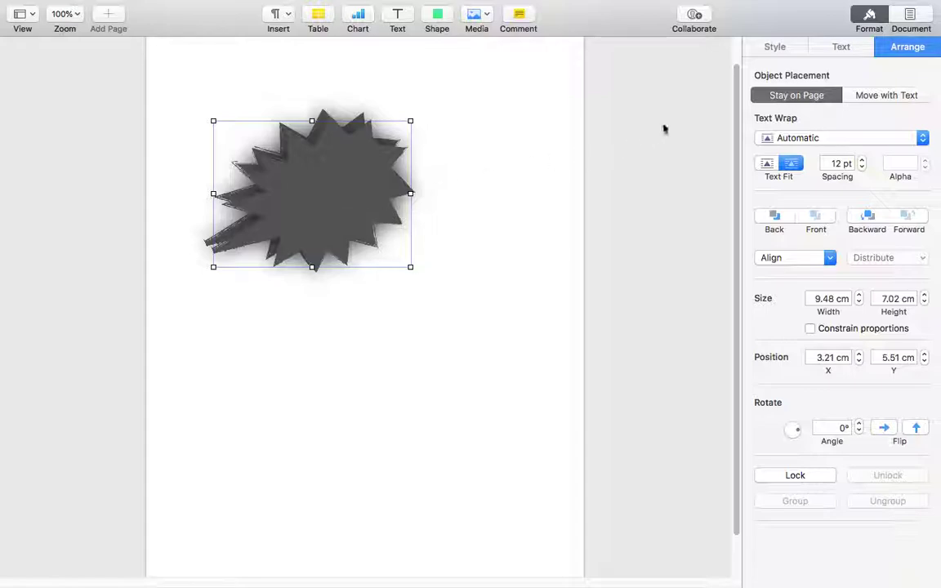
# Fill the duplicated burst in front with light yellow.
pyautogui.click(774, 49)
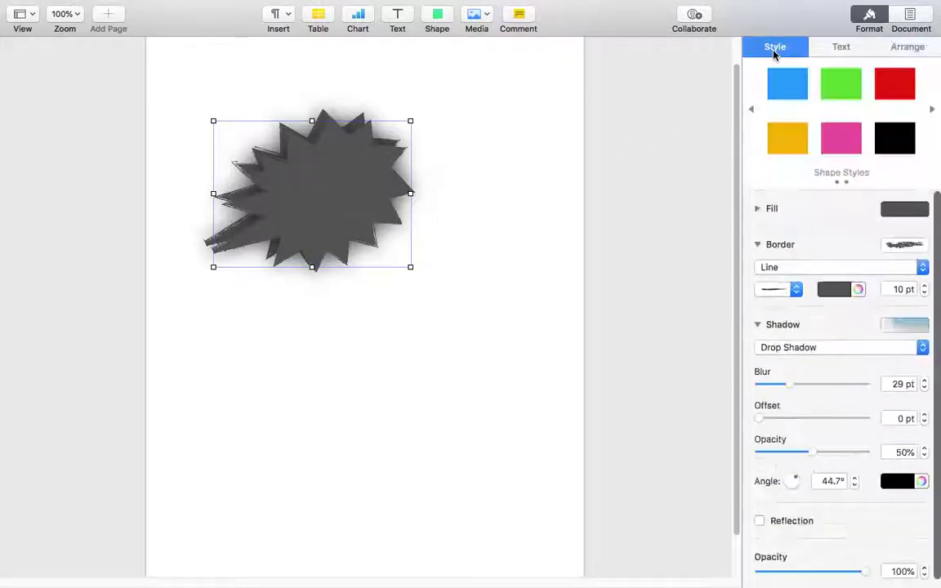
pyautogui.click(912, 209)
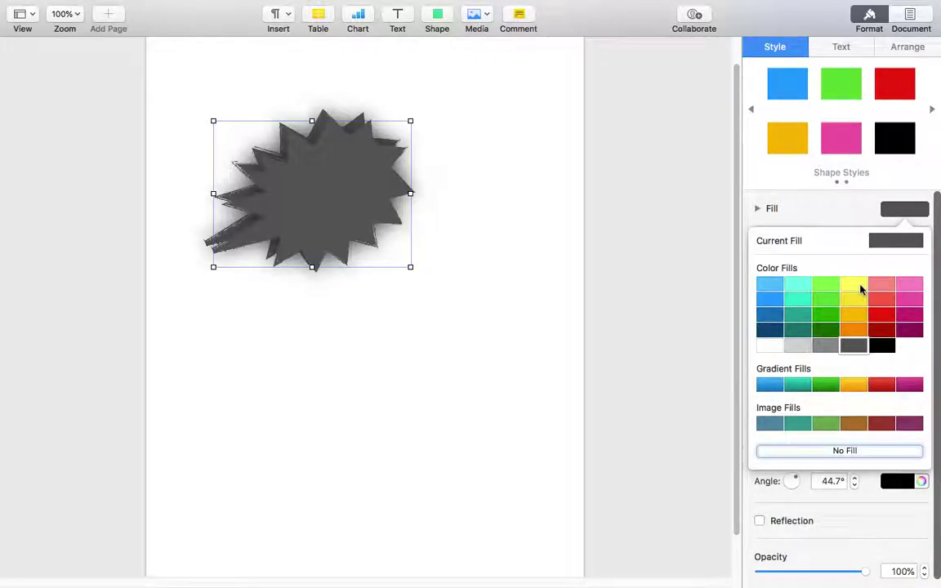
pyautogui.click(859, 287)
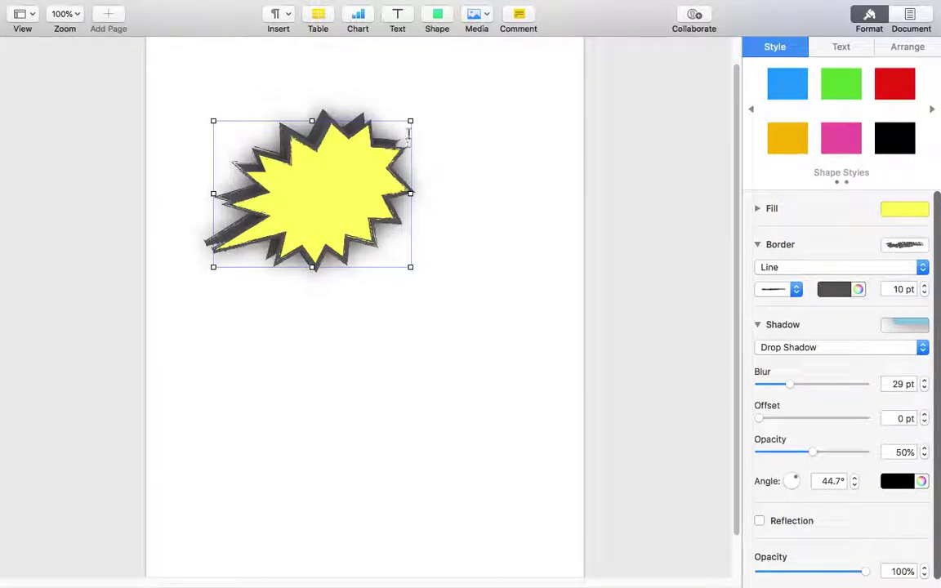
# Enlarge the yellow burst slightly beyond the dark one and shift it so the dark burst shows as a shadow behind its left side.
pyautogui.moveTo(411, 122); pyautogui.dragTo(424, 106)
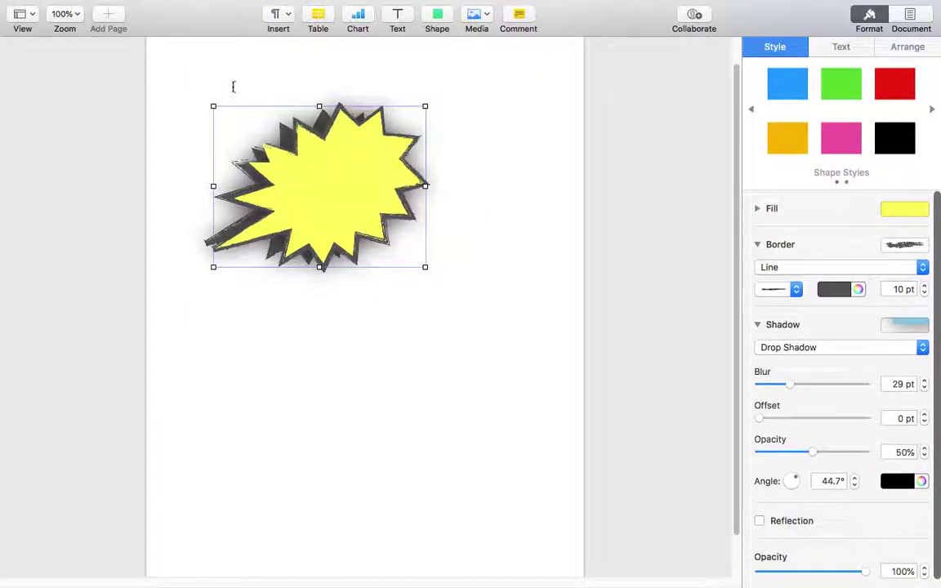
pyautogui.moveTo(213, 106)
pyautogui.mouseDown()
pyautogui.moveTo(214, 86)
pyautogui.moveTo(217, 96)
pyautogui.mouseUp()
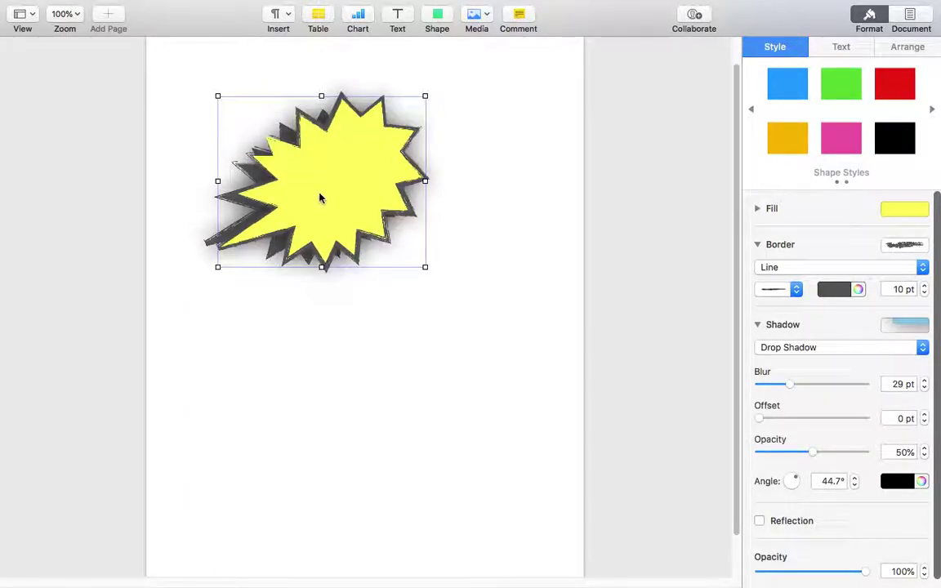
pyautogui.moveTo(319, 180); pyautogui.dragTo(318, 181)
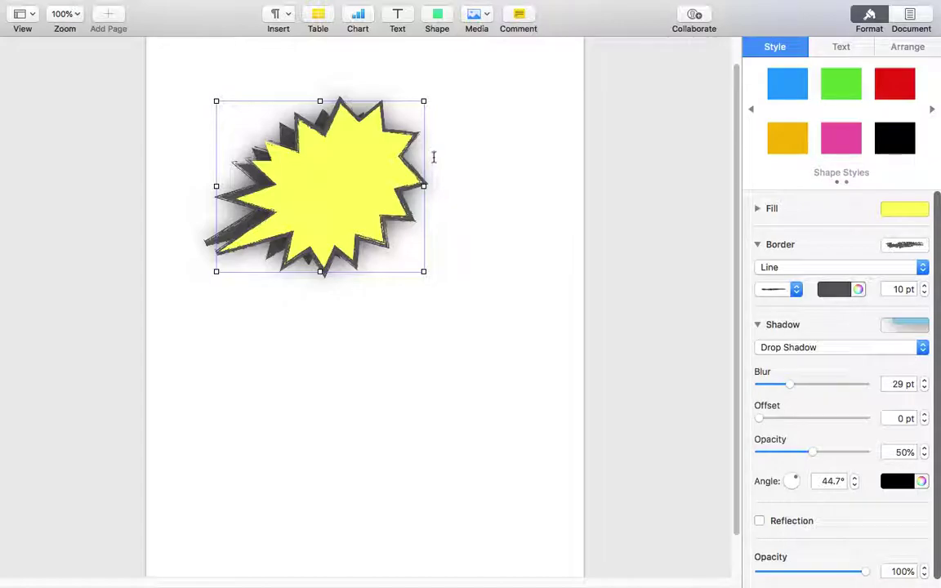
# Add a text box containing "SHOOT!".
pyautogui.click(402, 18)
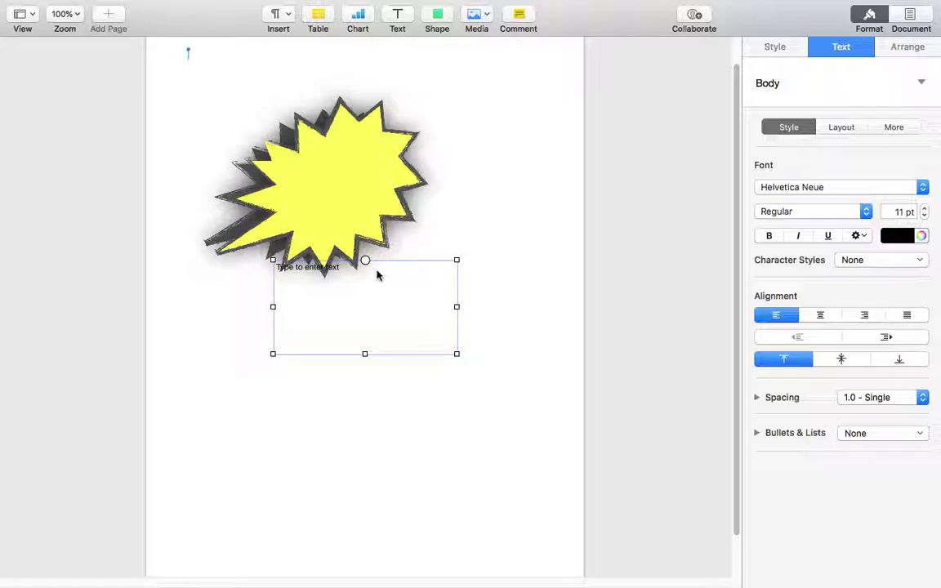
pyautogui.write('SHOOT!')
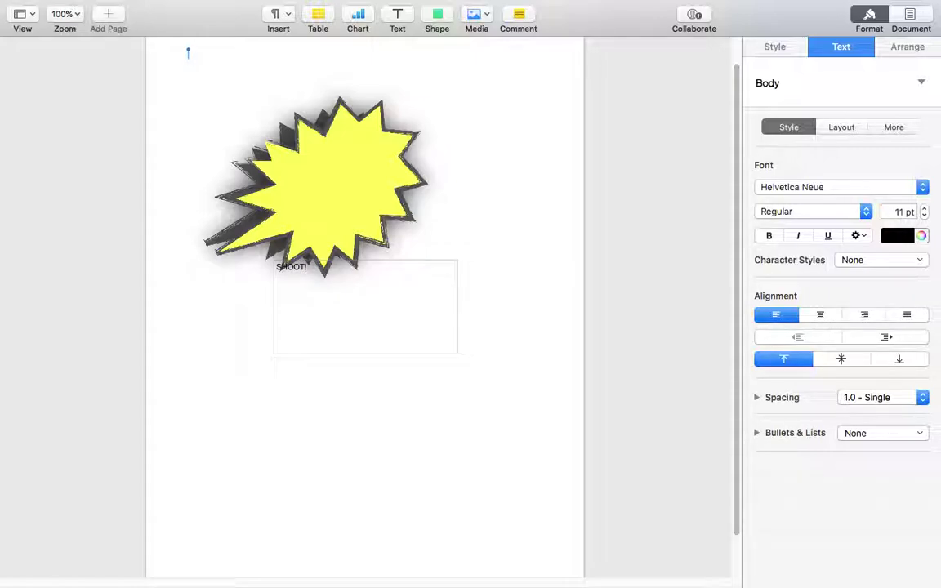
# Format the "SHOOT!" text in Marker Felt at 59 pt.
pyautogui.press('super+a')
pyautogui.click(925, 213)
pyautogui.click(907, 212)
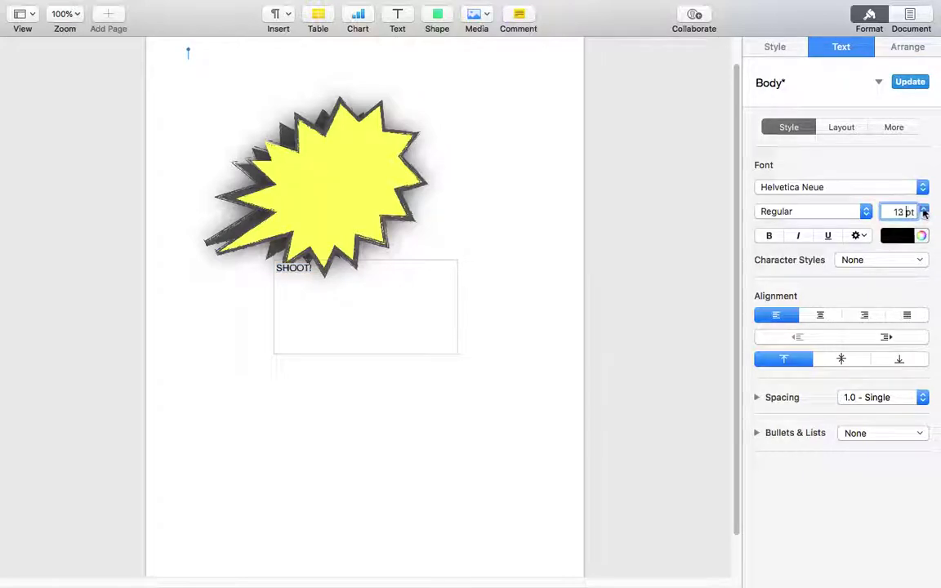
pyautogui.click(924, 209)
pyautogui.click(924, 209)
pyautogui.click(924, 209)
pyautogui.click(924, 209)
pyautogui.click(925, 209)
pyautogui.click(924, 209)
pyautogui.click(924, 209)
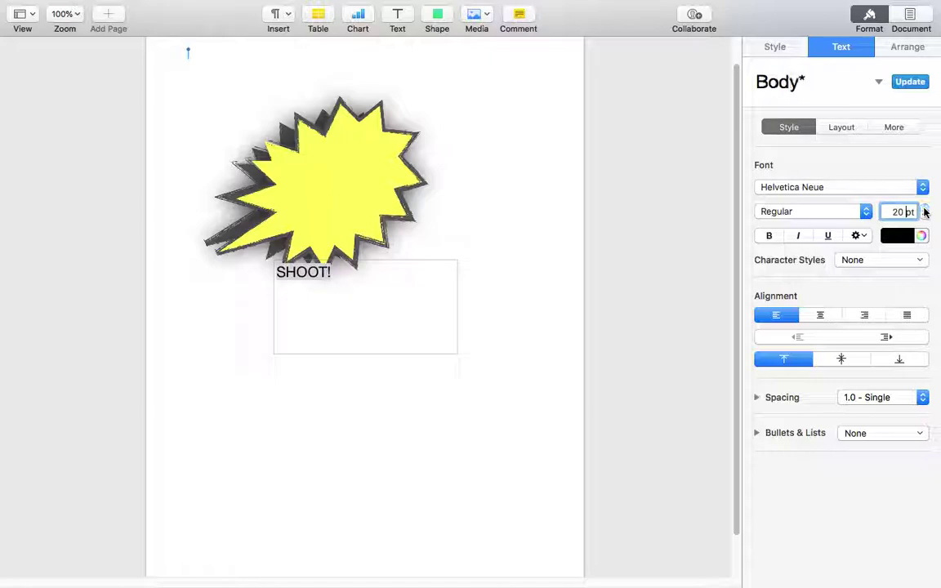
pyautogui.click(925, 209)
pyautogui.click(925, 209)
pyautogui.click(925, 209)
pyautogui.click(925, 209)
pyautogui.click(924, 209)
pyautogui.click(925, 209)
pyautogui.click(925, 209)
pyautogui.click(924, 209)
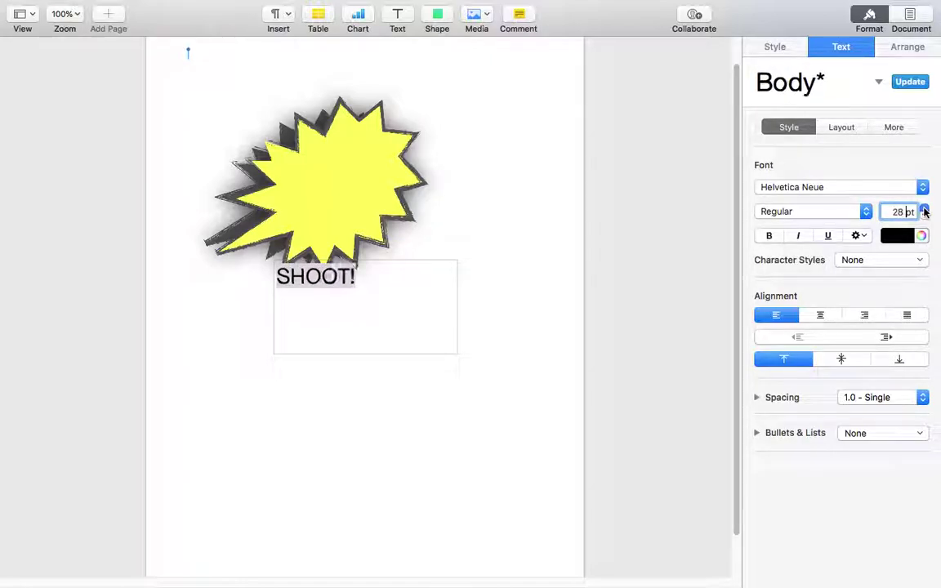
pyautogui.click(925, 209)
pyautogui.click(924, 209)
pyautogui.click(924, 209)
pyautogui.click(925, 209)
pyautogui.click(925, 209)
pyautogui.click(924, 209)
pyautogui.click(924, 209)
pyautogui.click(924, 209)
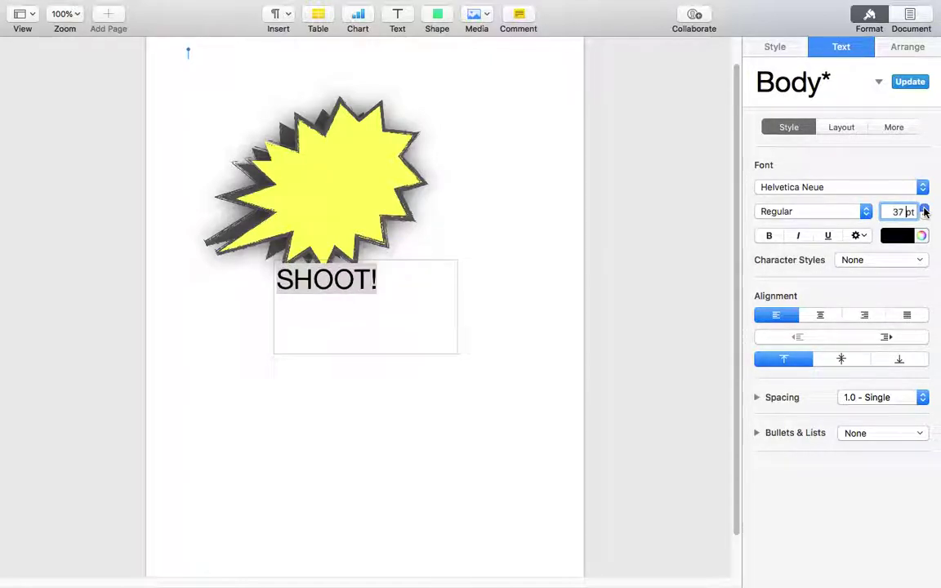
pyautogui.click(924, 209)
pyautogui.click(924, 209)
pyautogui.click(924, 209)
pyautogui.click(924, 209)
pyautogui.click(924, 209)
pyautogui.click(924, 209)
pyautogui.click(924, 209)
pyautogui.click(924, 209)
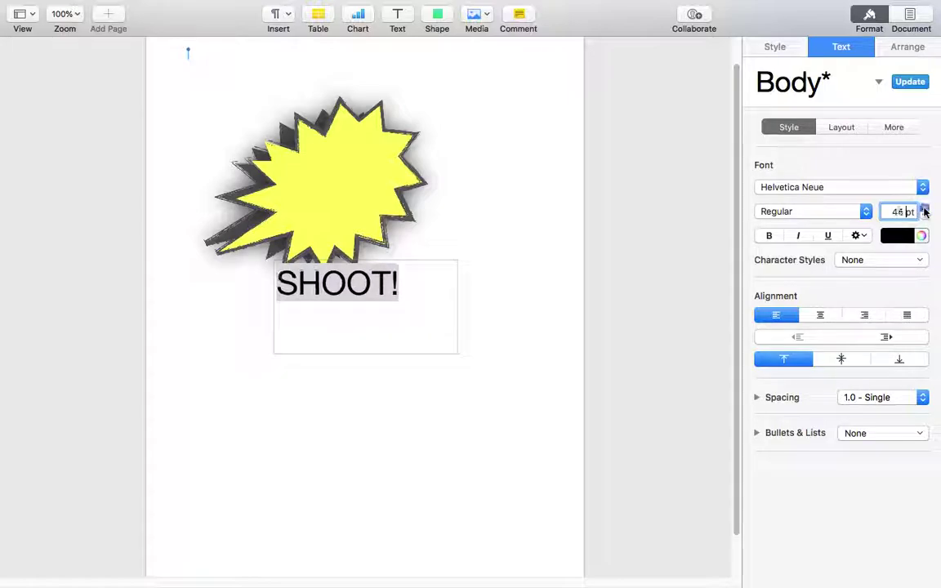
pyautogui.click(925, 209)
pyautogui.click(924, 209)
pyautogui.click(925, 209)
pyautogui.click(924, 209)
pyautogui.click(924, 209)
pyautogui.click(925, 209)
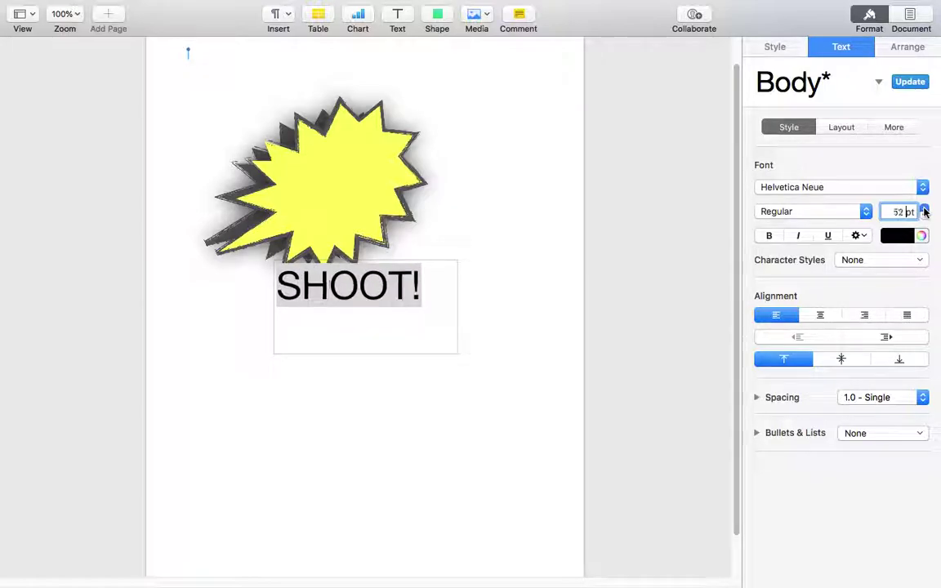
pyautogui.click(925, 209)
pyautogui.click(924, 209)
pyautogui.click(924, 209)
pyautogui.click(924, 209)
pyautogui.click(925, 209)
pyautogui.click(924, 209)
pyautogui.click(924, 209)
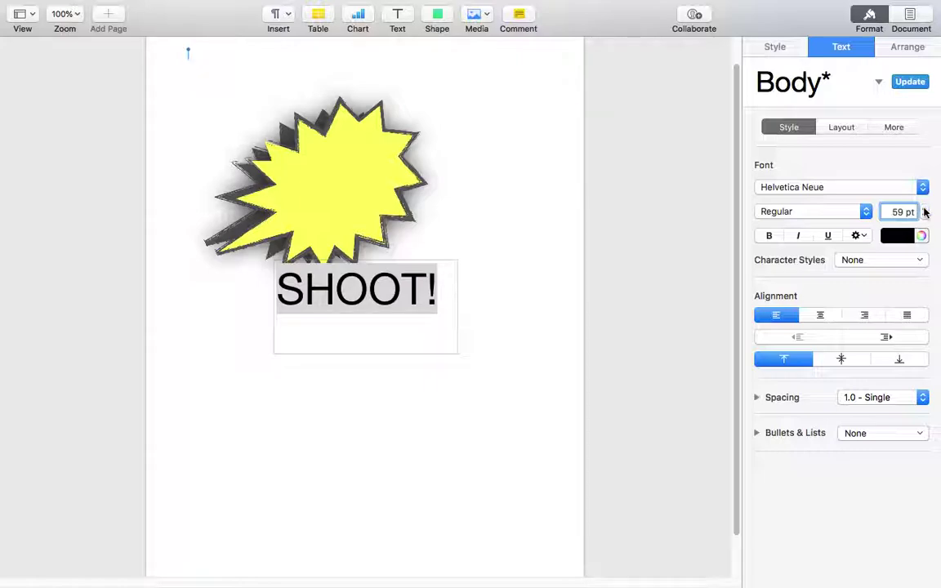
pyautogui.click(872, 188)
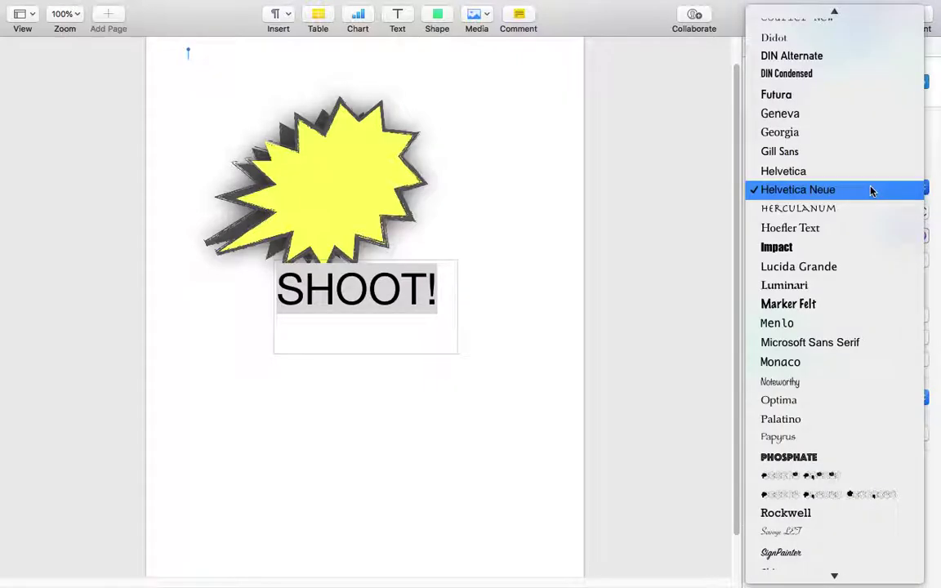
pyautogui.click(853, 310)
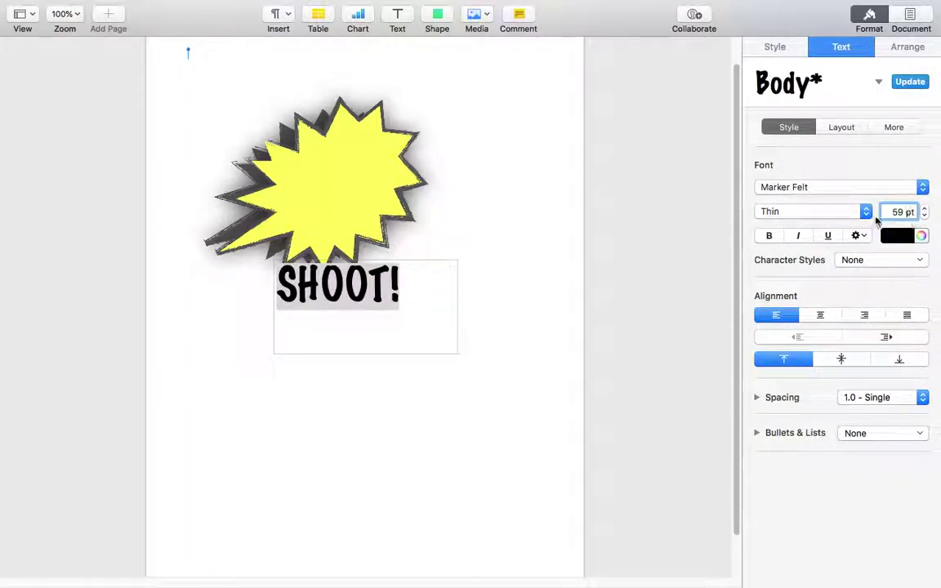
# Enlarge the first letter "O" in "SHOOT!" to 72 pt.
pyautogui.click(326, 282)
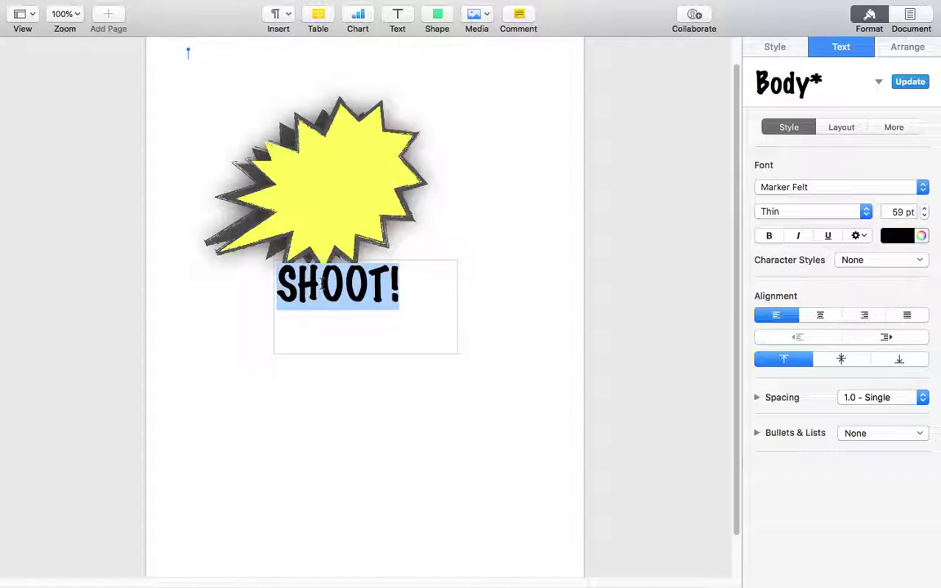
pyautogui.moveTo(320, 286); pyautogui.dragTo(344, 286)
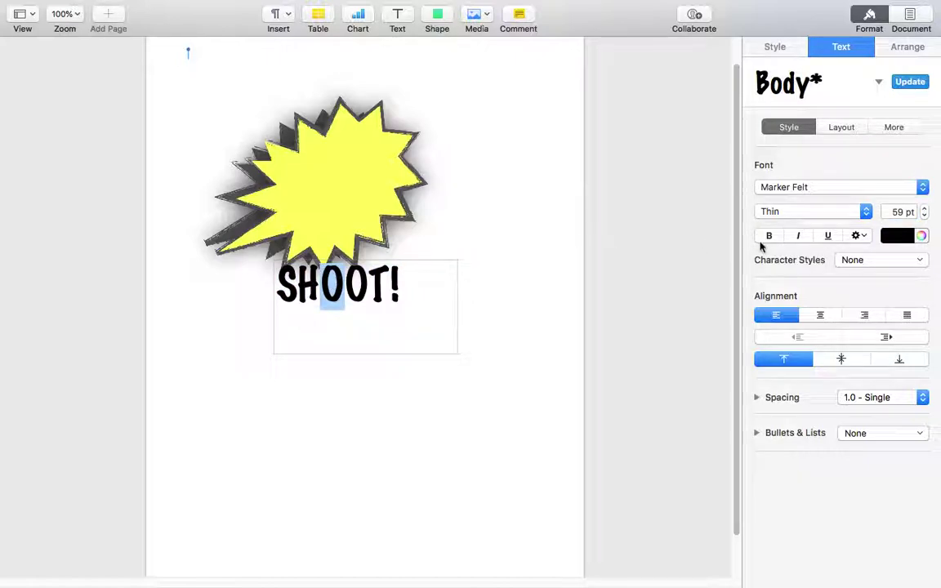
pyautogui.click(925, 208)
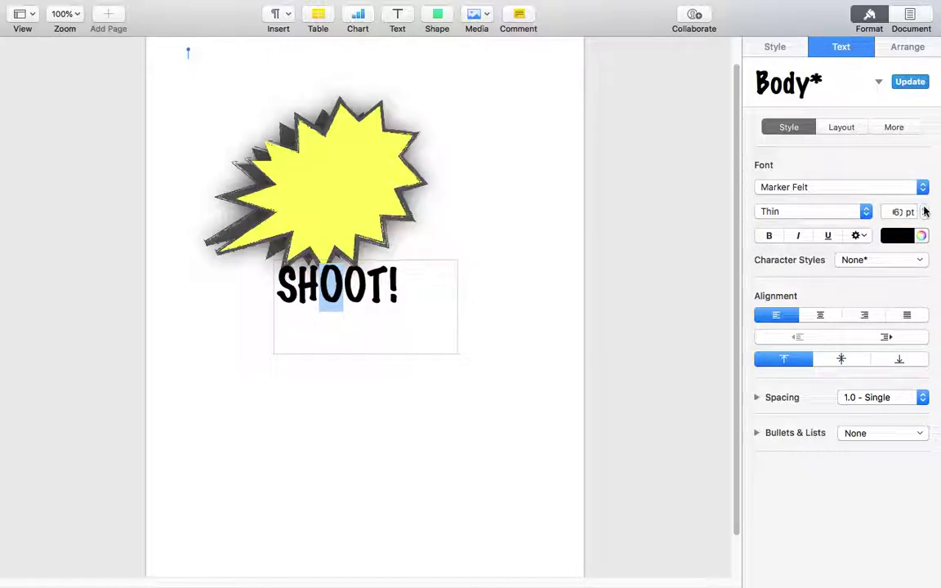
pyautogui.click(925, 208)
pyautogui.click(925, 208)
pyautogui.click(925, 208)
pyautogui.click(925, 209)
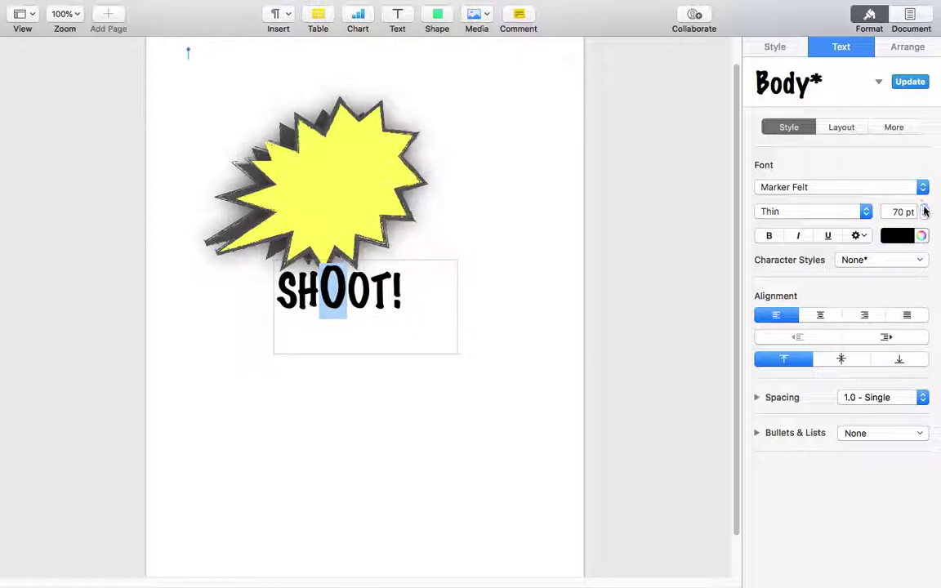
pyautogui.click(925, 209)
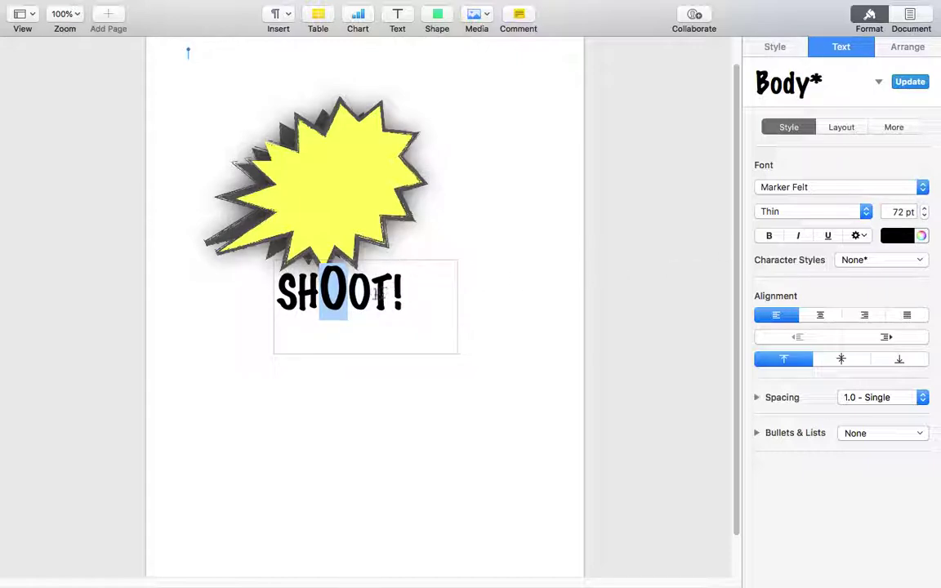
# Reduce the font size of the letter "T" in "SHOOT!" by a few points.
pyautogui.click(375, 292)
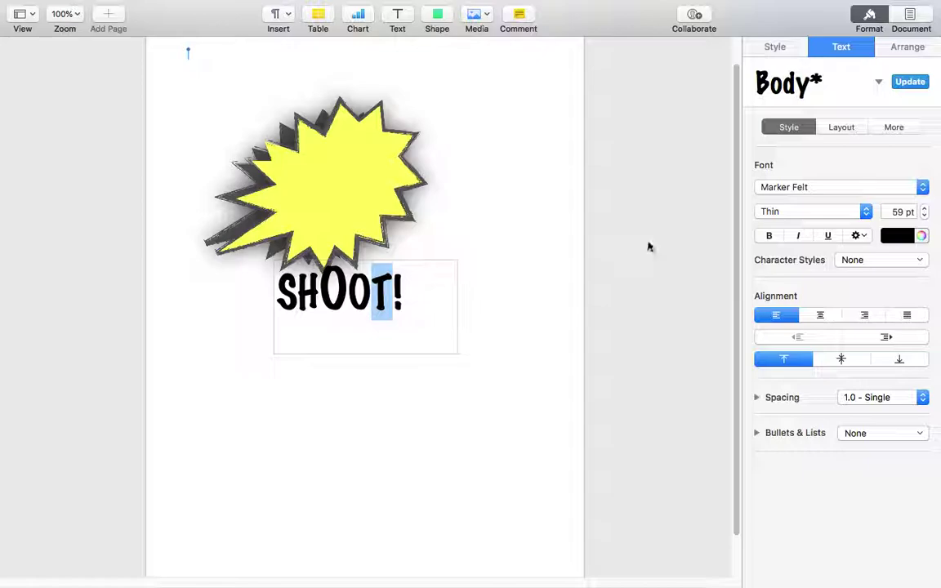
pyautogui.click(923, 215)
pyautogui.click(923, 215)
pyautogui.click(924, 216)
pyautogui.click(923, 216)
pyautogui.click(924, 216)
# Enlarge the exclamation mark in "SHOOT!" to 69 pt.
pyautogui.click(398, 298)
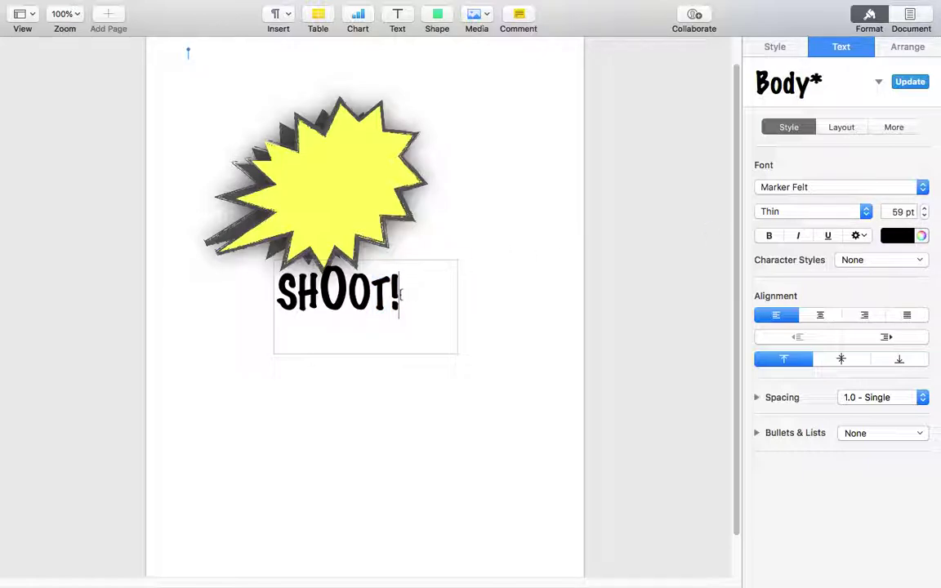
pyautogui.hotkey('shift', 'Left')
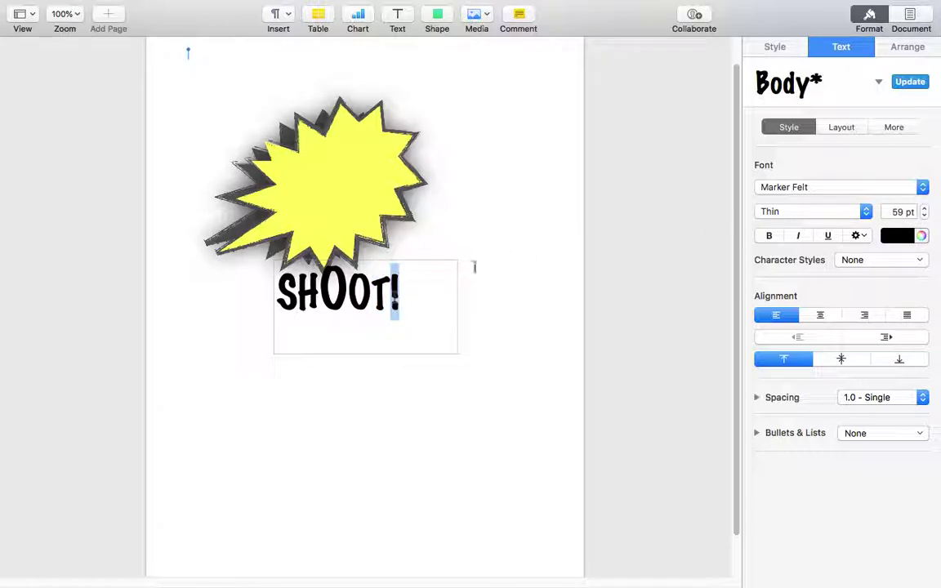
pyautogui.click(924, 209)
pyautogui.click(925, 209)
pyautogui.click(924, 209)
pyautogui.click(924, 209)
pyautogui.click(924, 209)
pyautogui.click(925, 209)
pyautogui.click(925, 209)
pyautogui.click(924, 209)
pyautogui.click(924, 209)
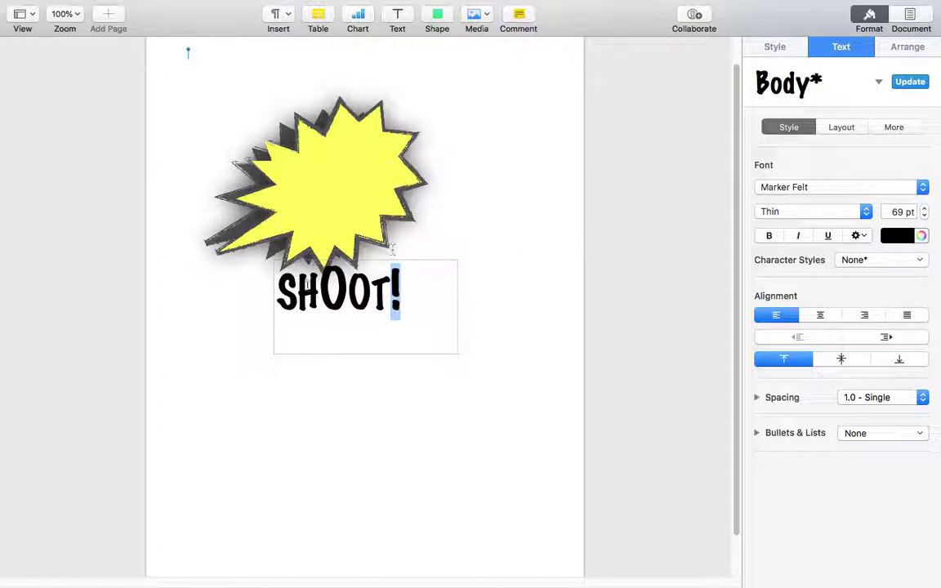
# Enlarge the letter "S" in "SHOOT!" to 64 pt.
pyautogui.moveTo(298, 292); pyautogui.dragTo(278, 293)
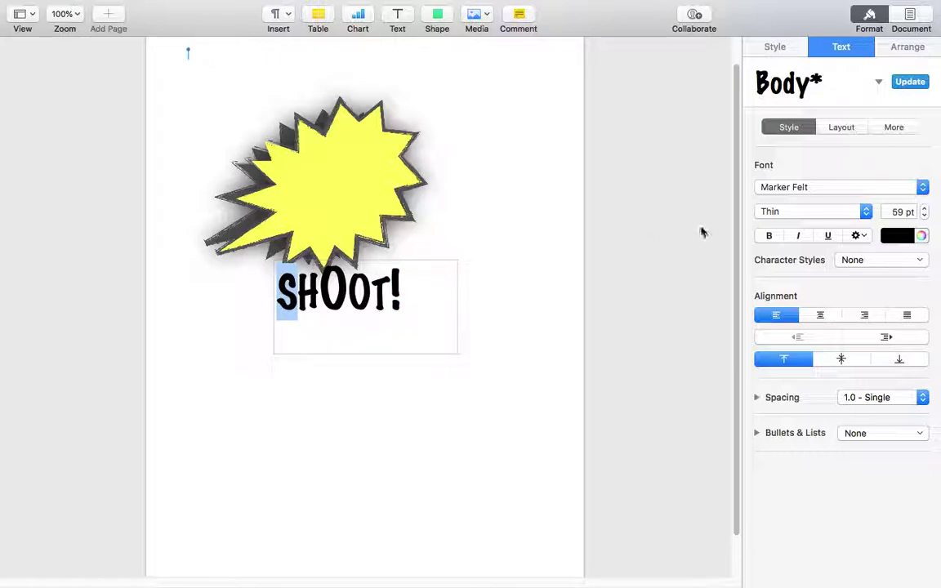
pyautogui.click(925, 209)
pyautogui.click(924, 209)
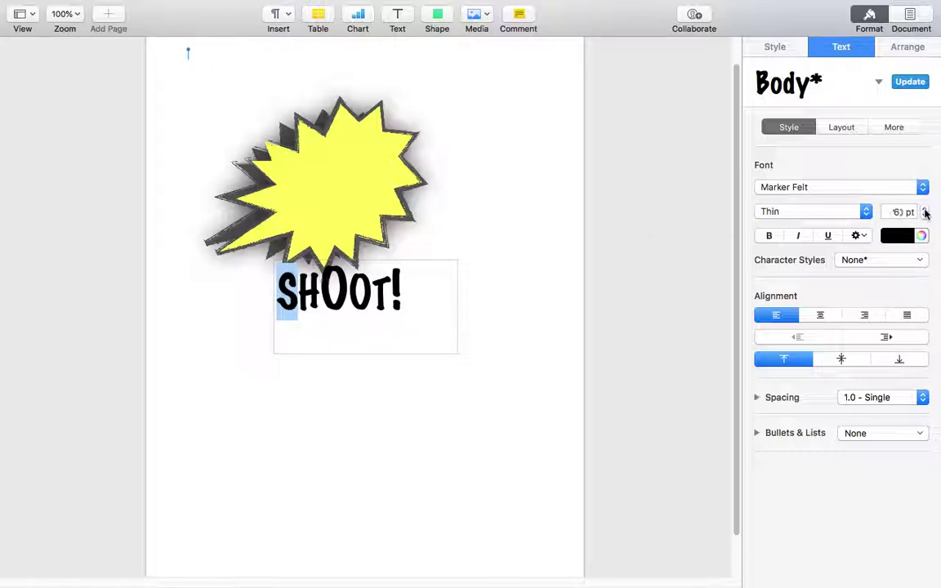
pyautogui.click(924, 209)
pyautogui.click(924, 209)
pyautogui.click(925, 209)
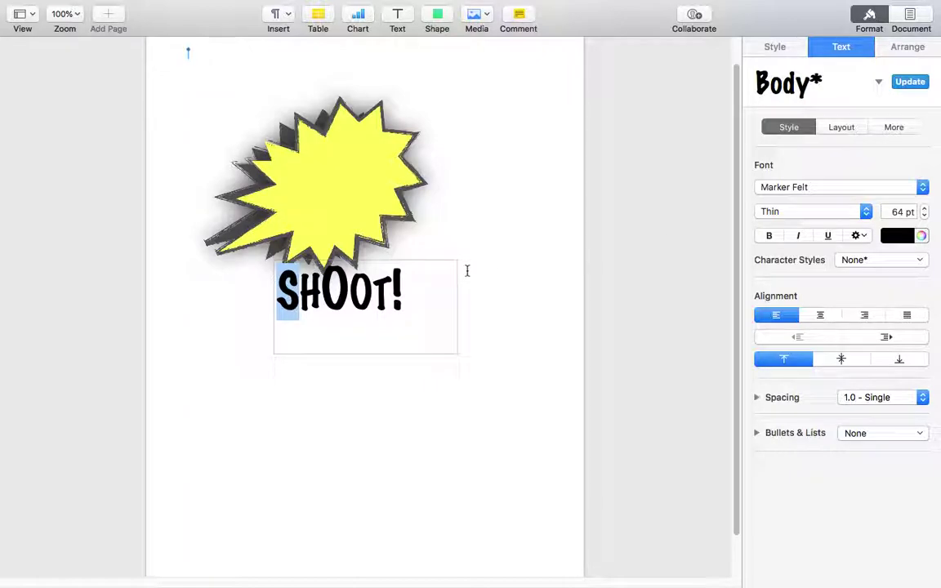
# Give the "SHOOT!" text box a medium blue drop shadow with a 49 pt blur.
pyautogui.click(413, 264)
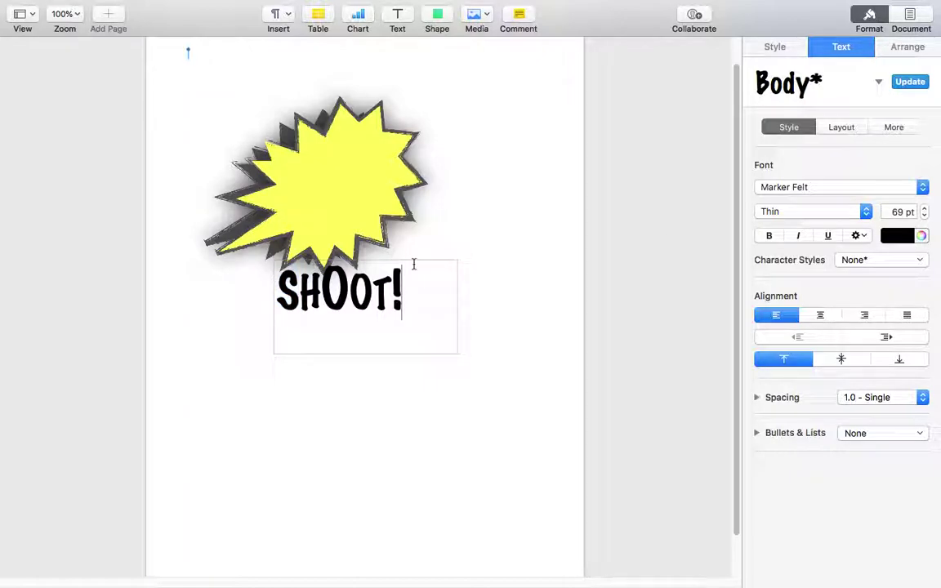
pyautogui.click(458, 302)
pyautogui.click(393, 306)
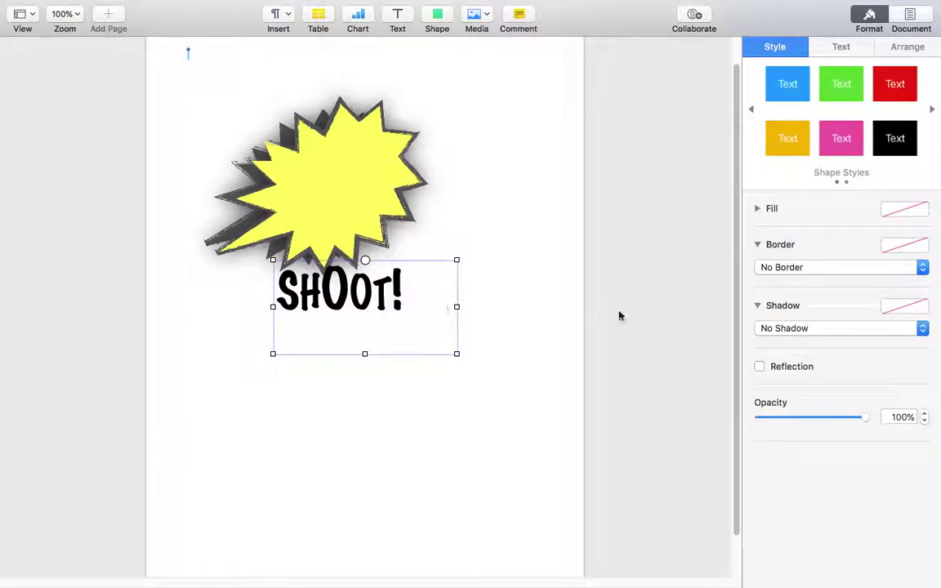
pyautogui.click(767, 330)
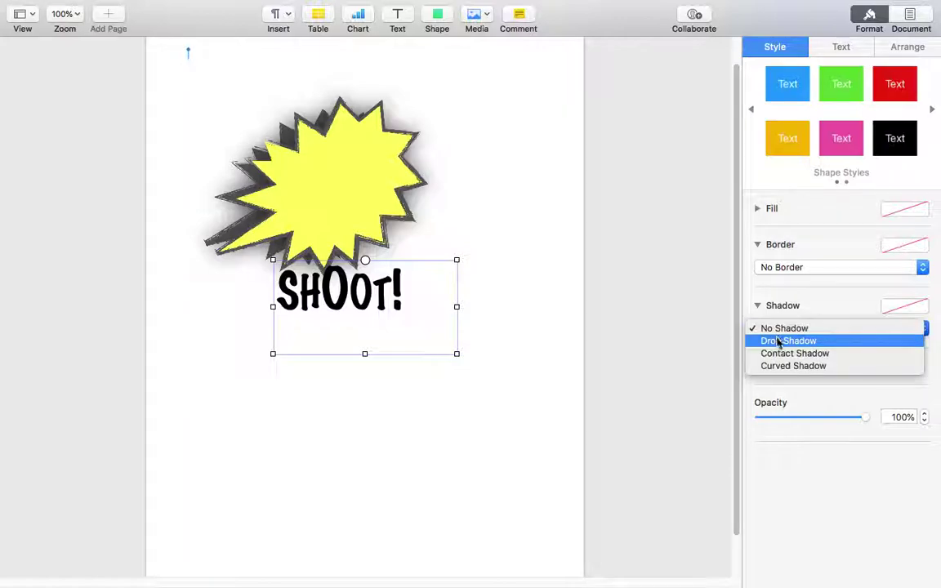
pyautogui.click(778, 341)
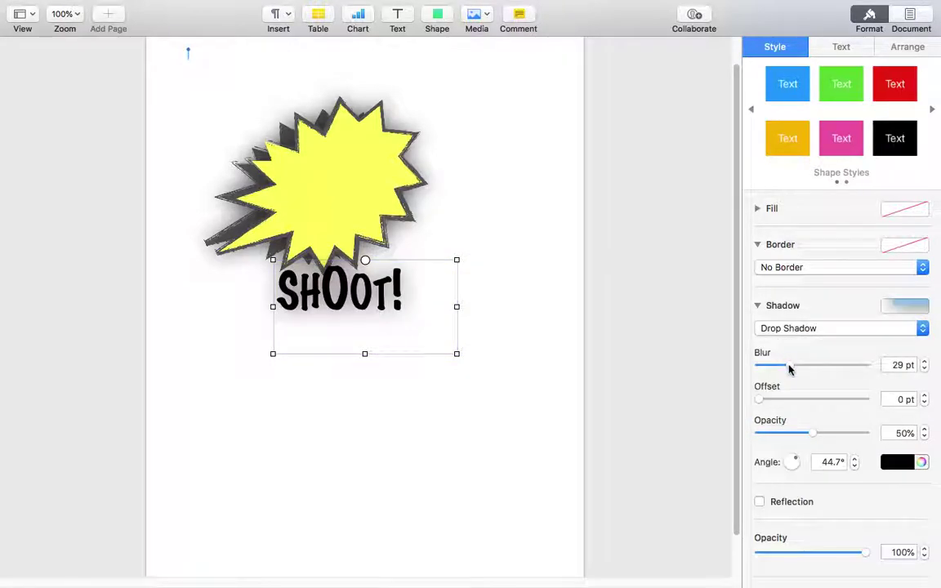
pyautogui.moveTo(788, 369); pyautogui.dragTo(814, 369)
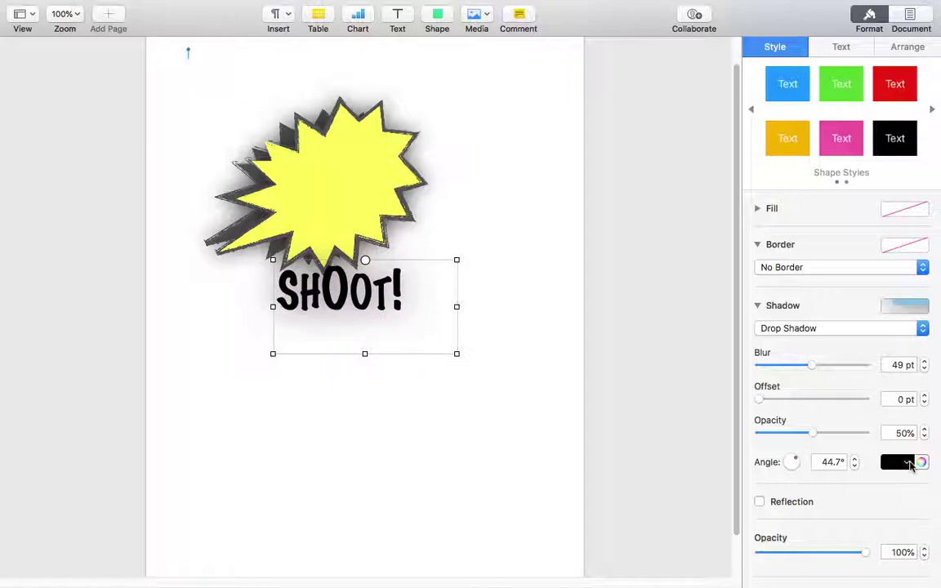
pyautogui.click(898, 463)
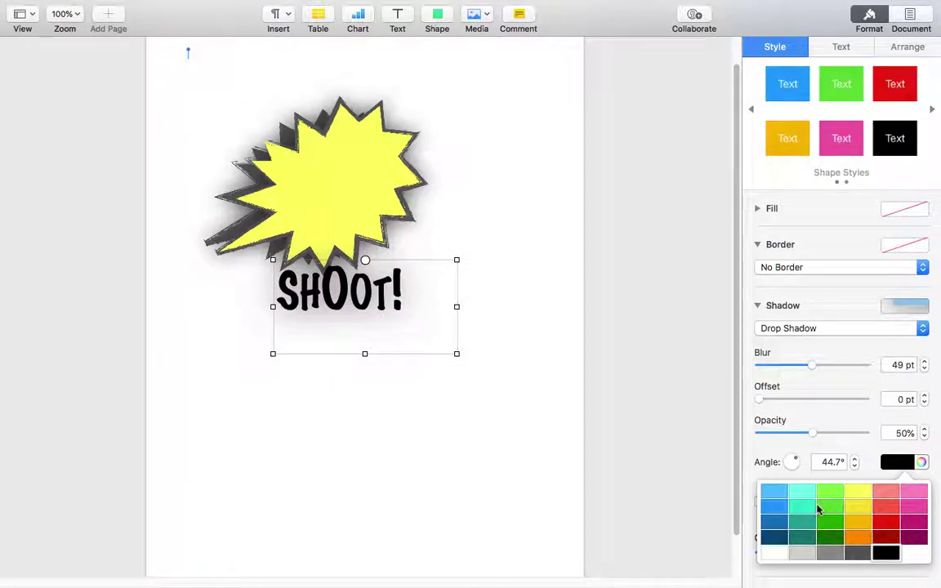
pyautogui.click(779, 530)
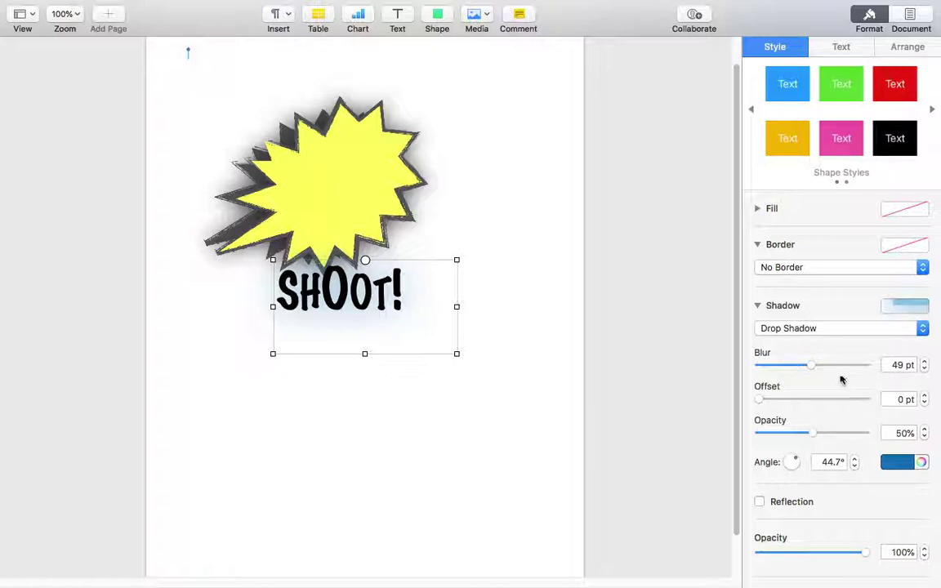
# Color the "SHOOT!" text dark blue.
pyautogui.click(842, 49)
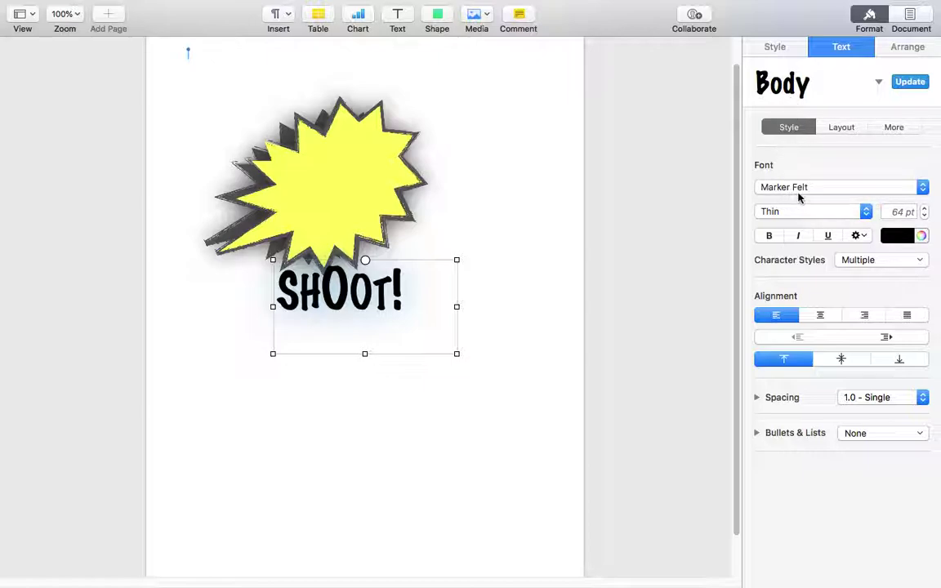
pyautogui.click(897, 236)
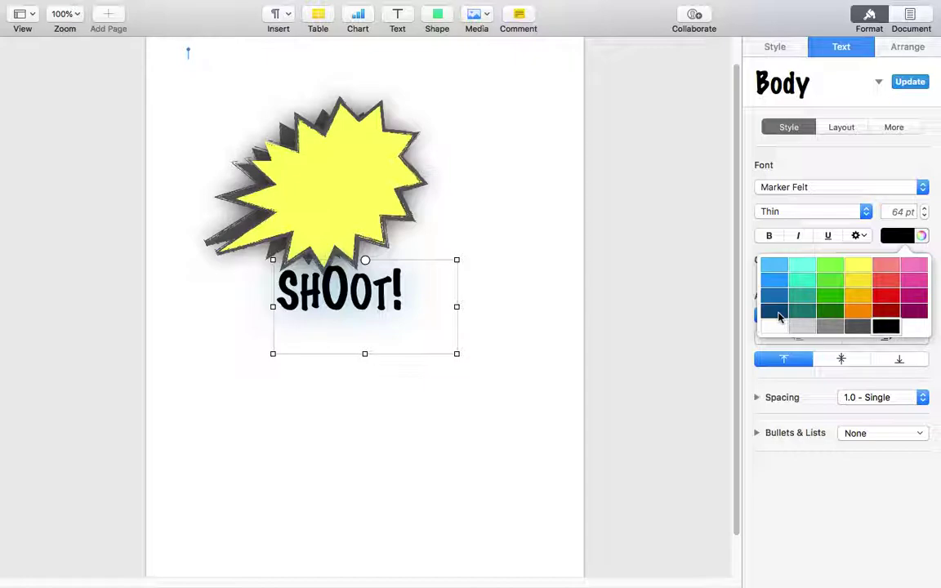
pyautogui.click(779, 317)
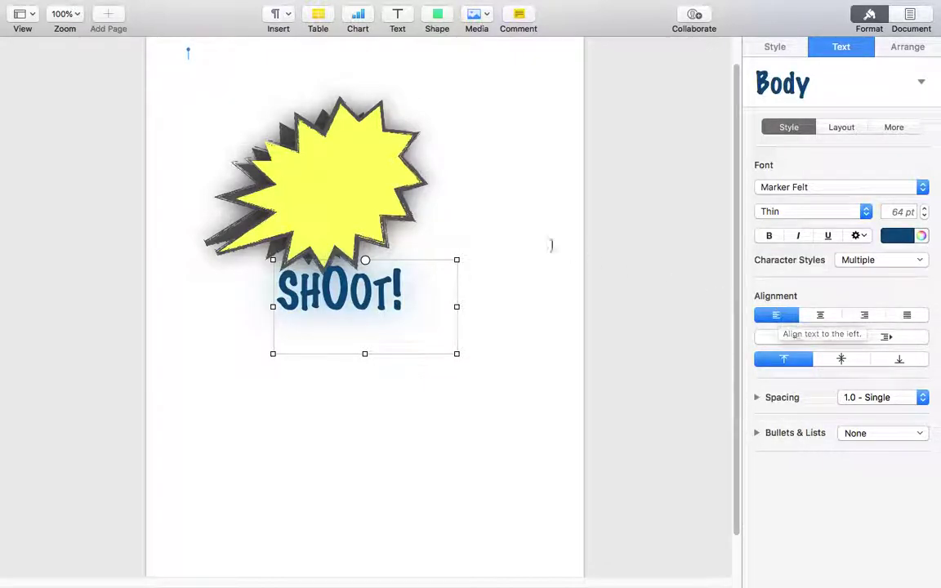
# Move the "SHOOT!" text box up onto the right half of the yellow burst and deselect it.
pyautogui.moveTo(399, 298); pyautogui.dragTo(454, 194)
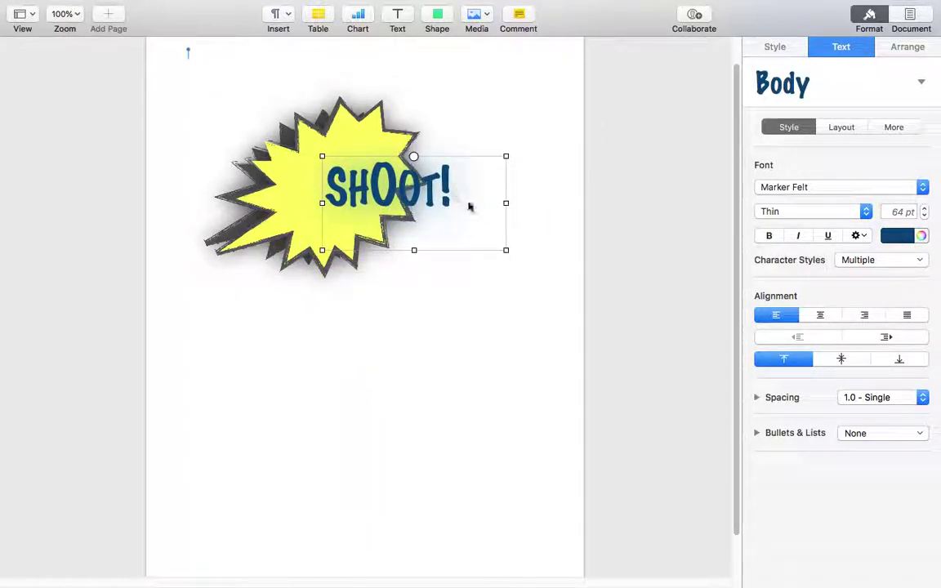
pyautogui.click(473, 295)
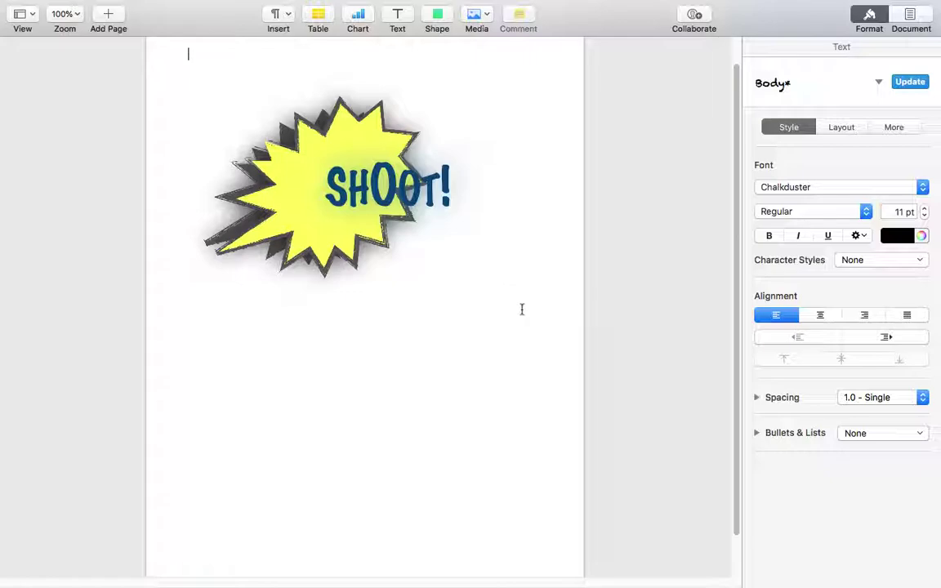